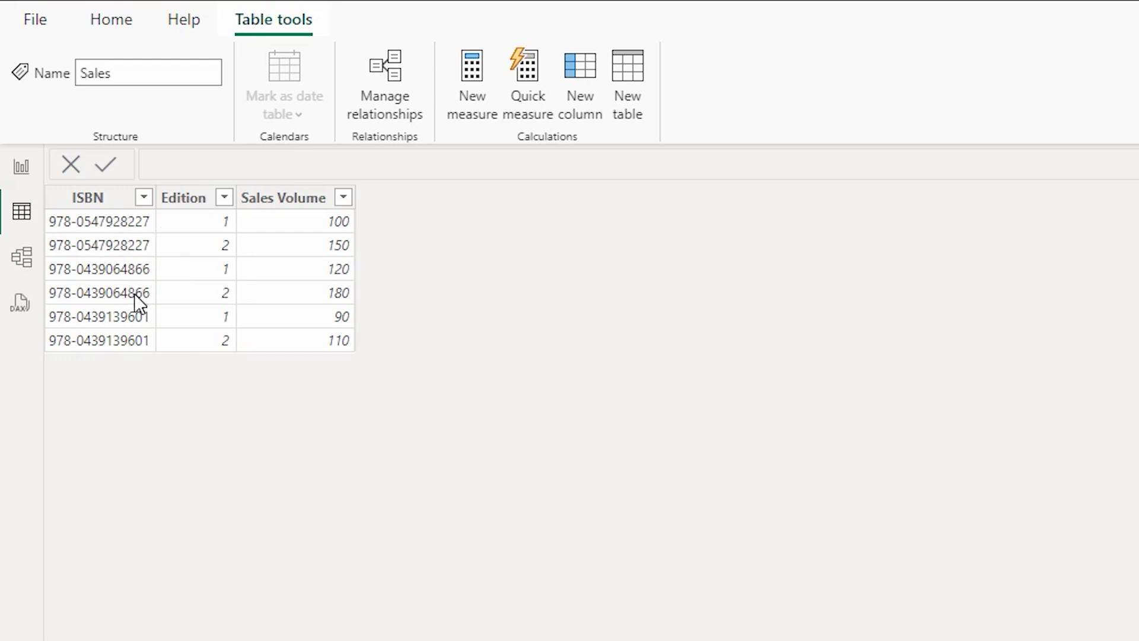
Try to create a relationship between the Publication and Sales tables on their ISBN columns, leaving the relationship settings uncommitted.
{"action": "left_click", "coordinate": [207, 206]}
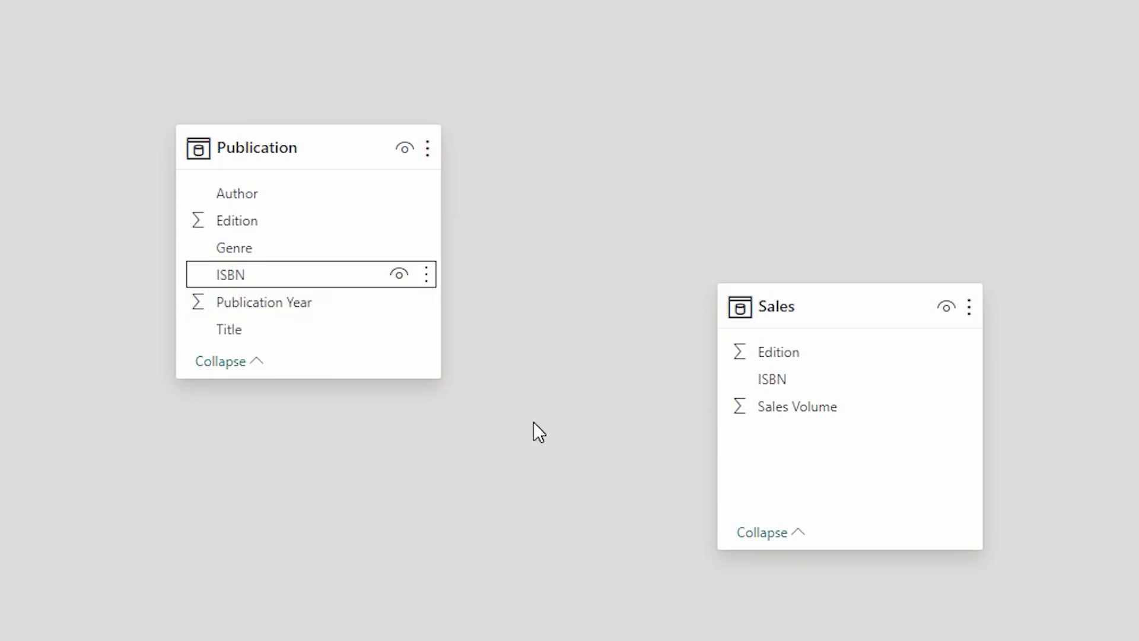
{"action": "left_click_drag", "start_coordinate": [244, 280], "coordinate": [789, 385]}
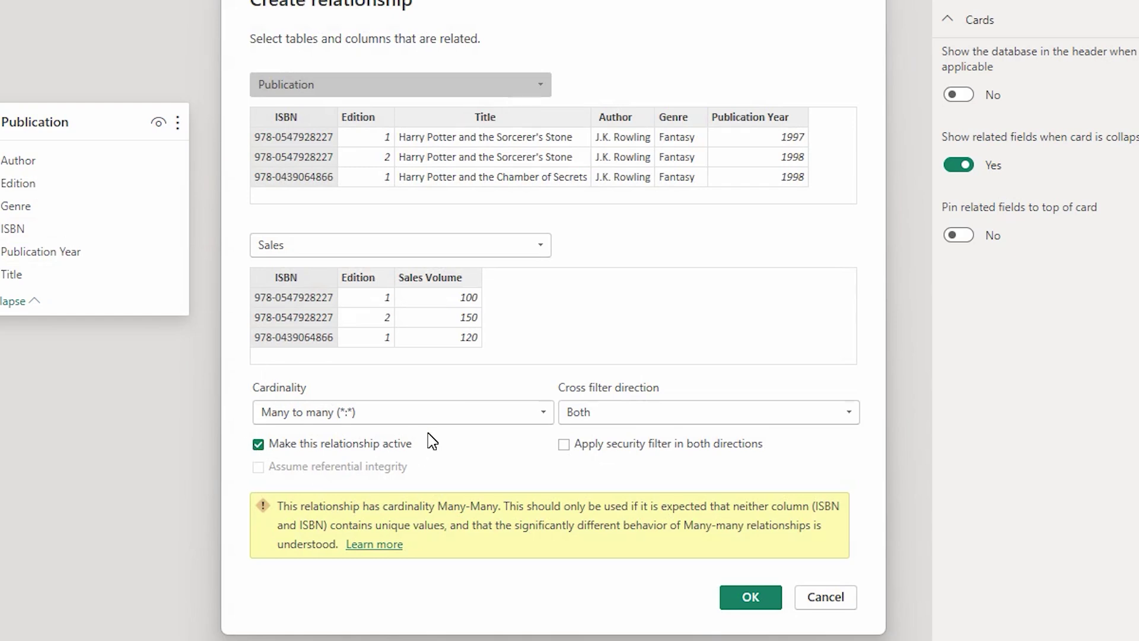
{"action": "key", "text": "Escape"}
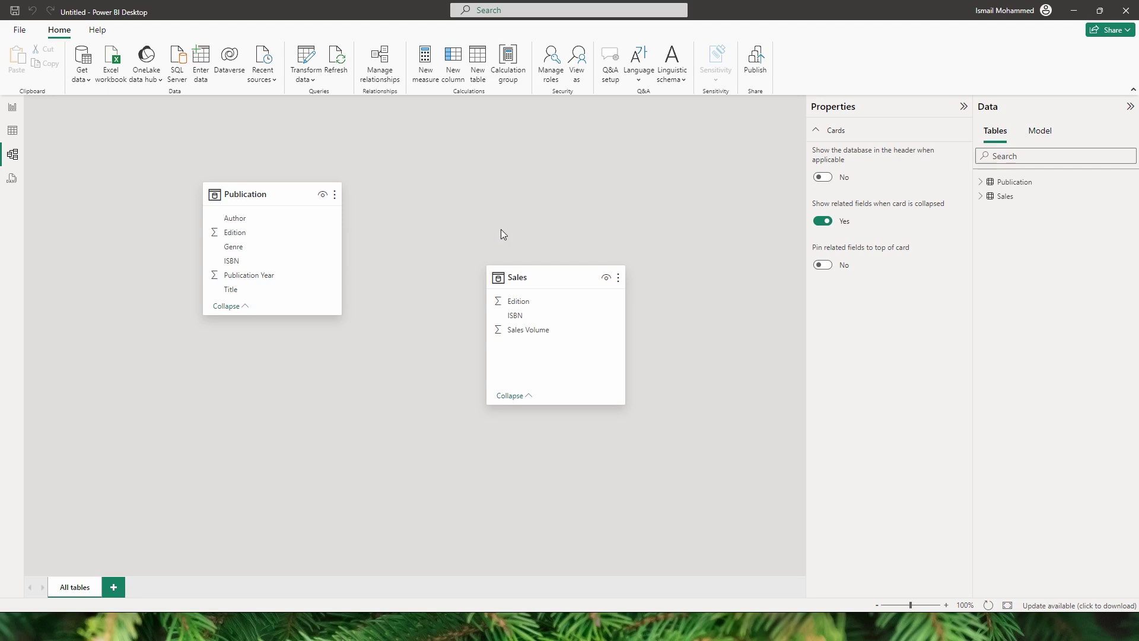
Examine the Title and Edition columns of the Publication table in the data view.
{"action": "left_click", "coordinate": [12, 131]}
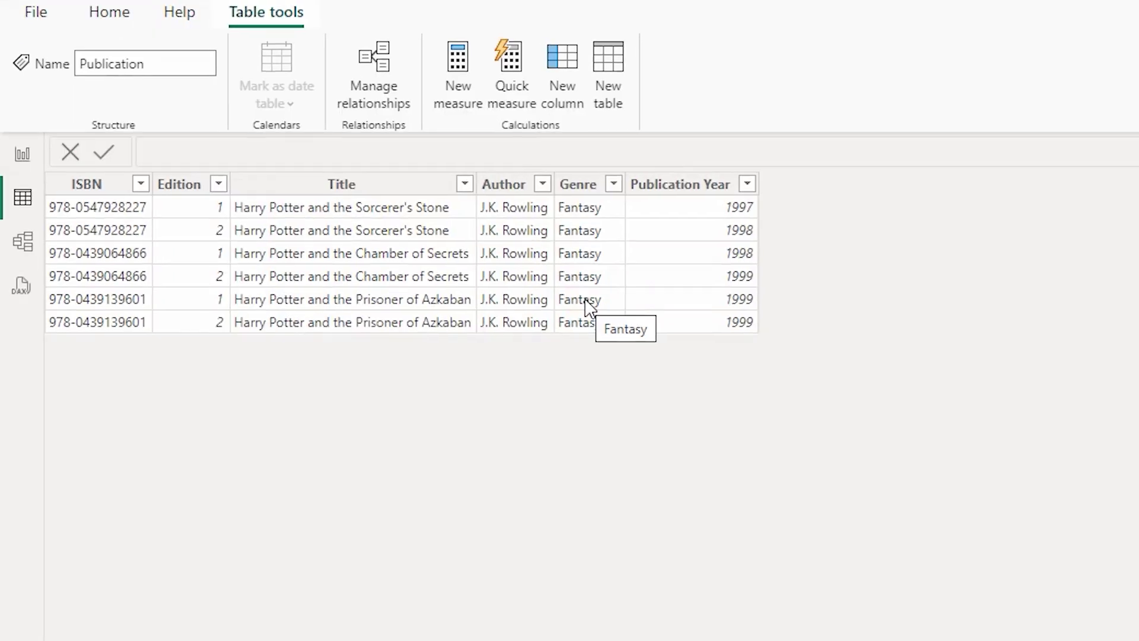
{"action": "left_click", "coordinate": [371, 193]}
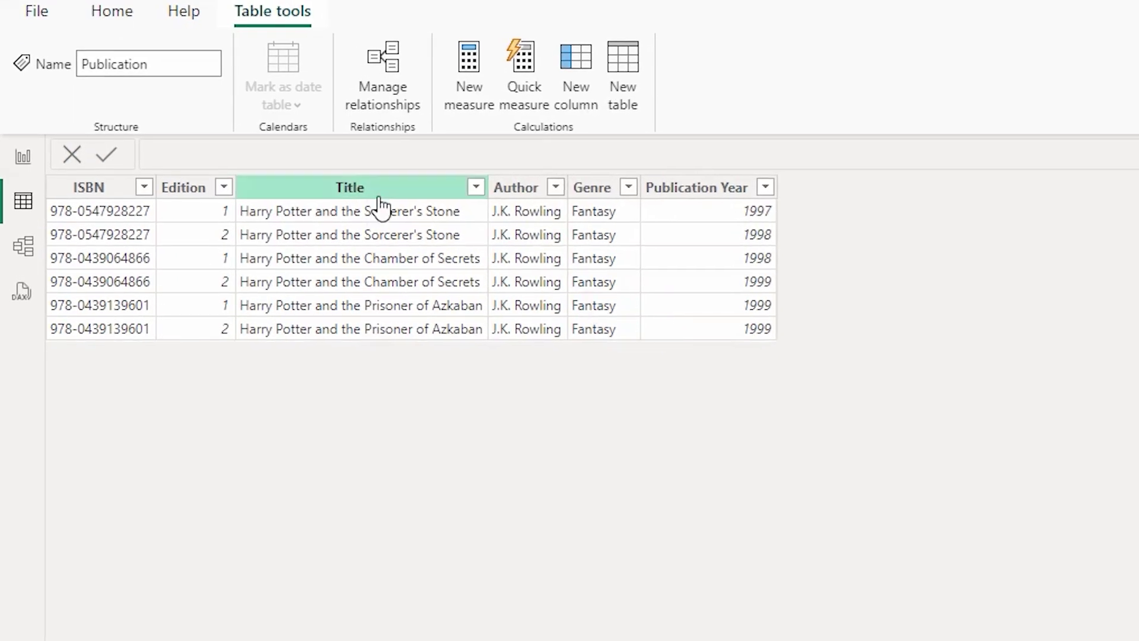
{"action": "left_click", "coordinate": [181, 190]}
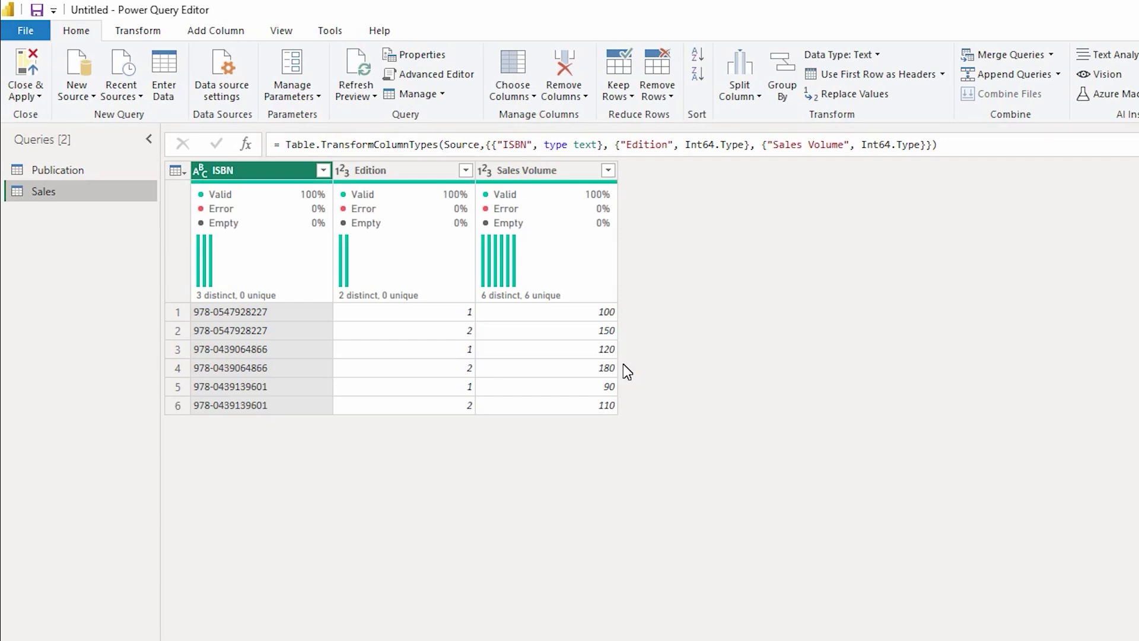
Start merging the Publication query with Sales as the second table.
{"action": "left_click", "coordinate": [66, 170]}
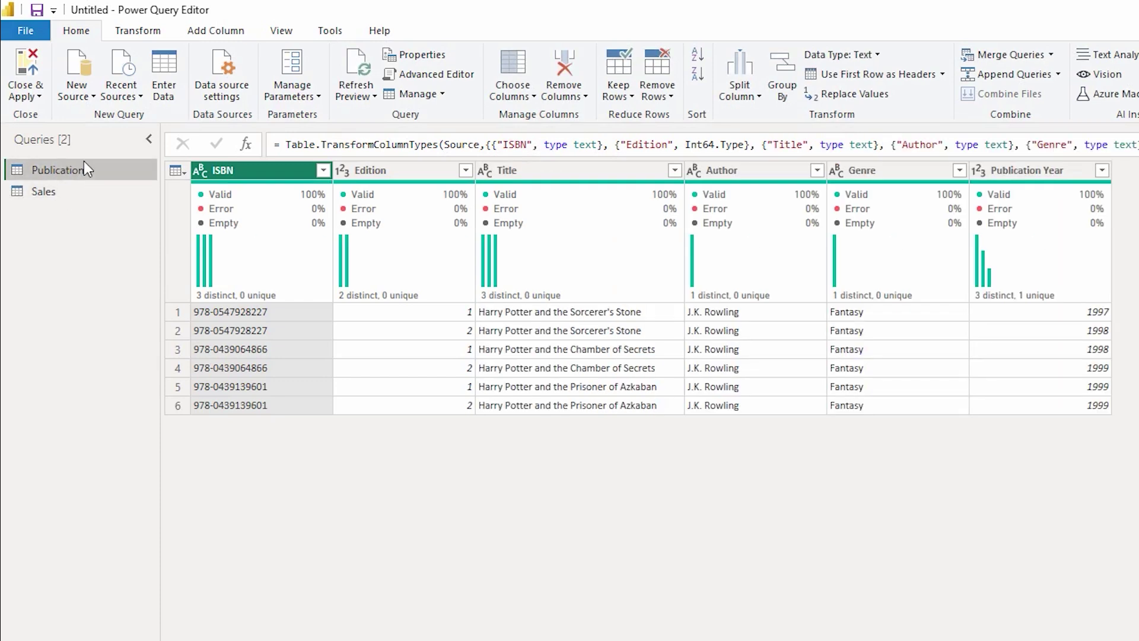
{"action": "left_click", "coordinate": [1012, 54]}
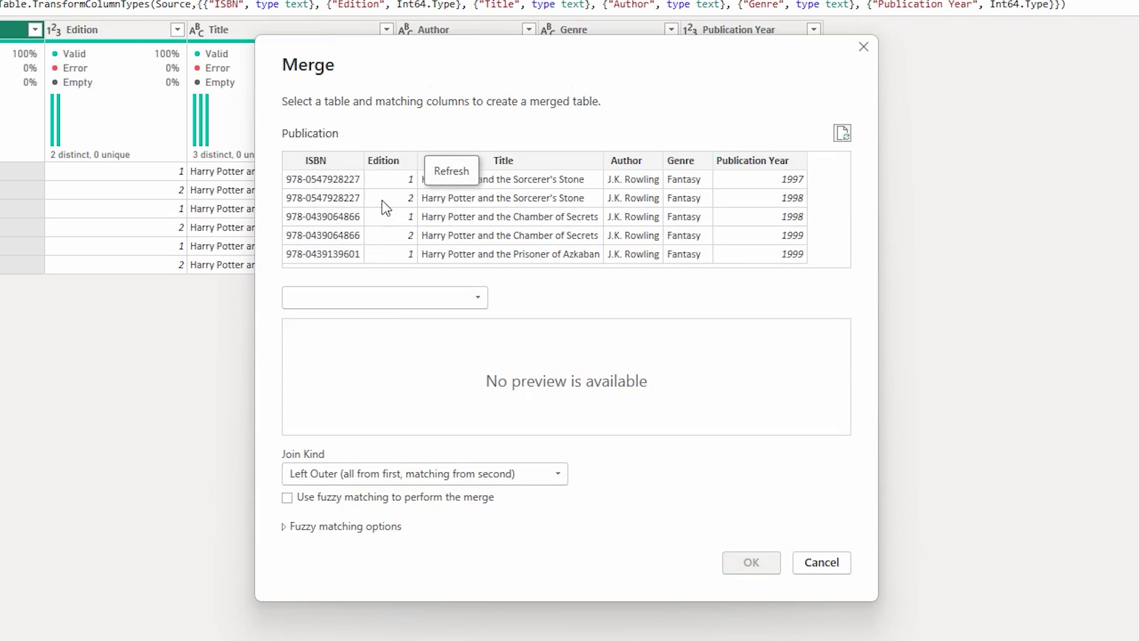
{"action": "left_click", "coordinate": [444, 300]}
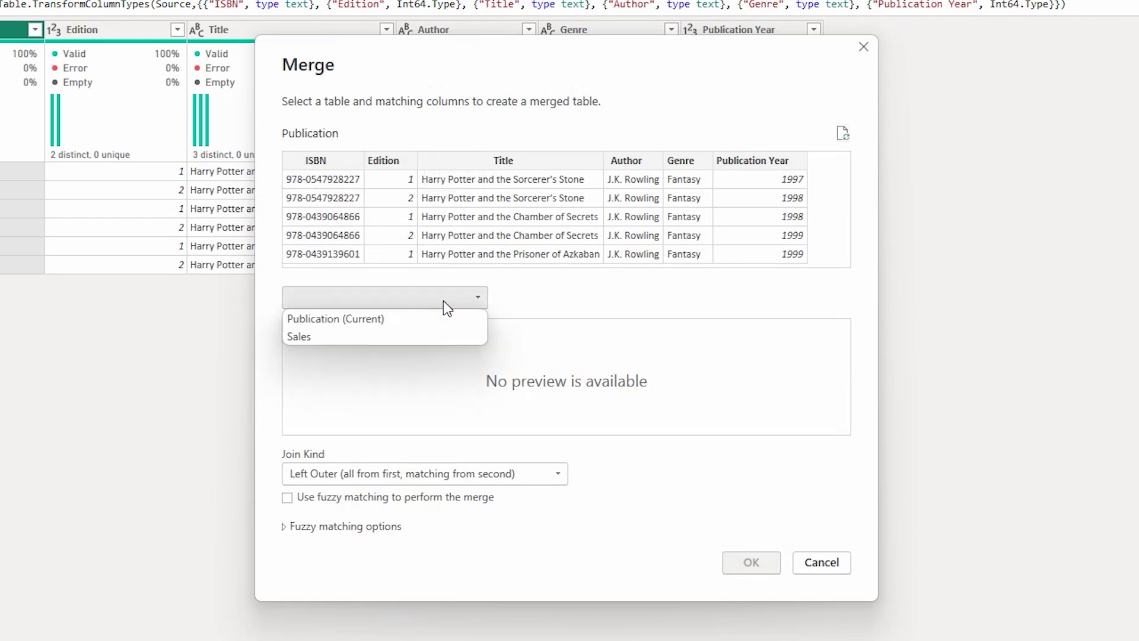
{"action": "left_click", "coordinate": [312, 338]}
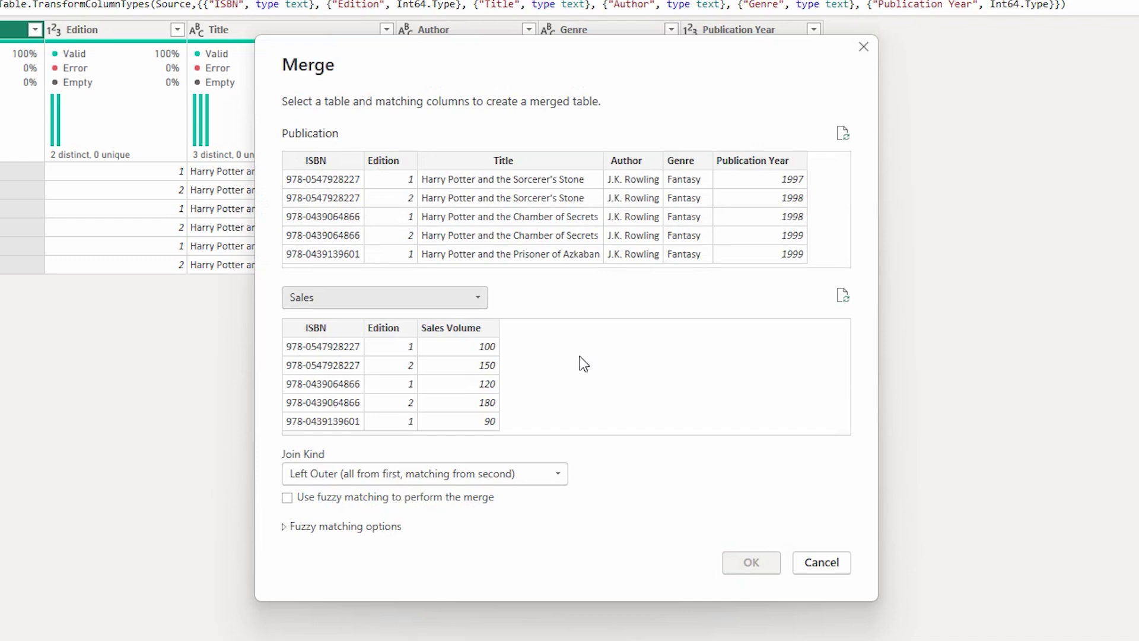
Match both tables on ISBN and Edition, in that order, and complete the merge with a left outer join.
{"action": "left_click", "coordinate": [325, 160]}
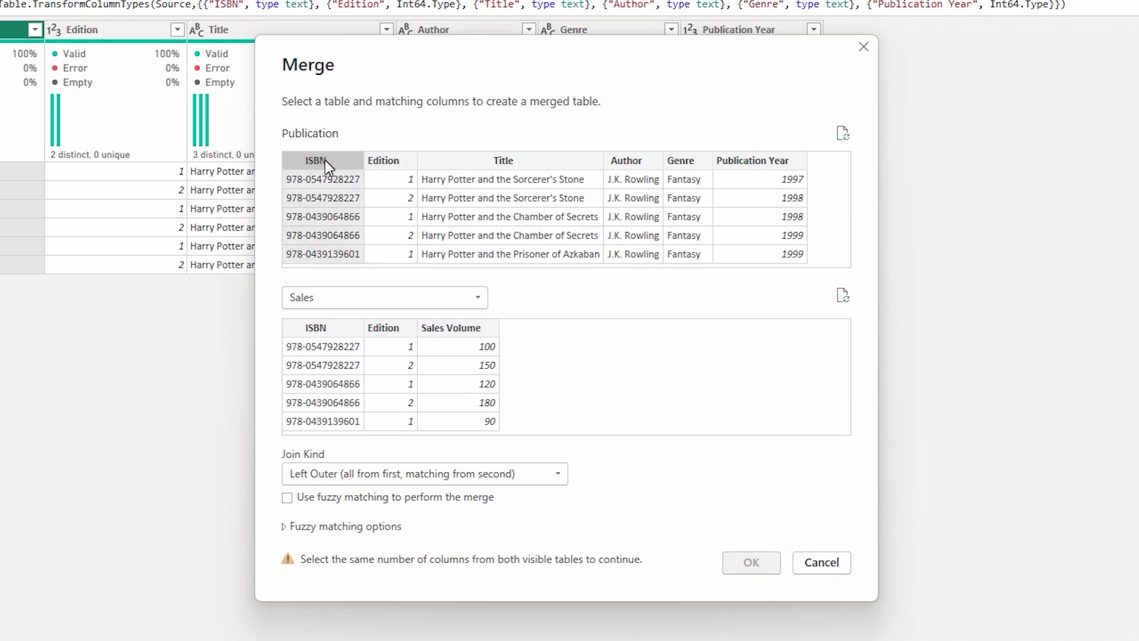
{"action": "left_click", "coordinate": [328, 327]}
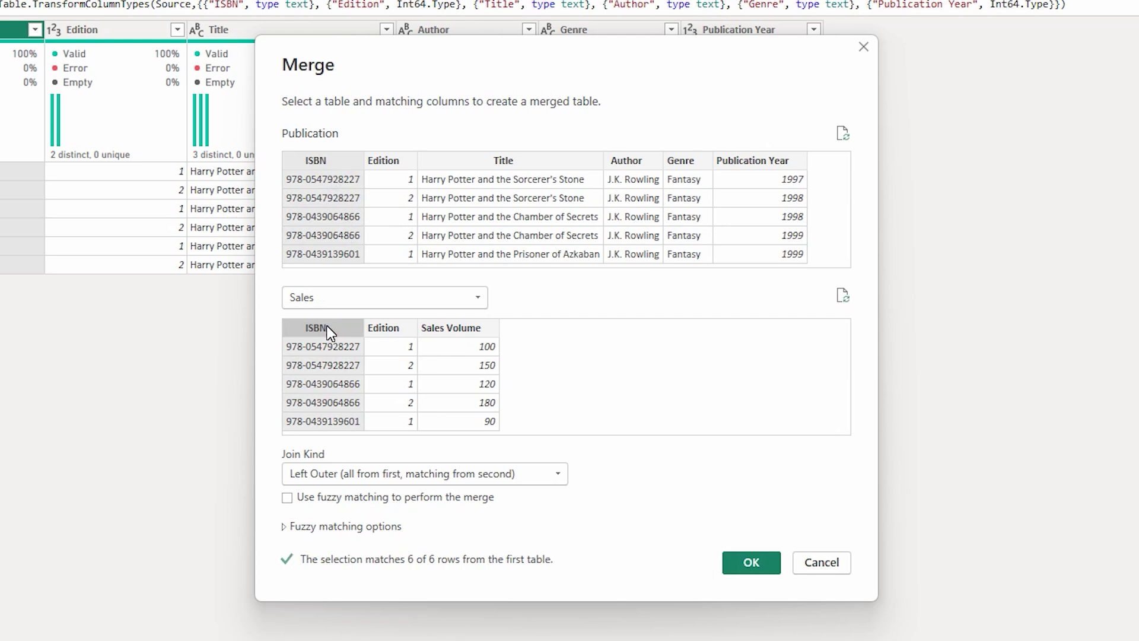
{"action": "left_click", "coordinate": [392, 171], "text": "ctrl"}
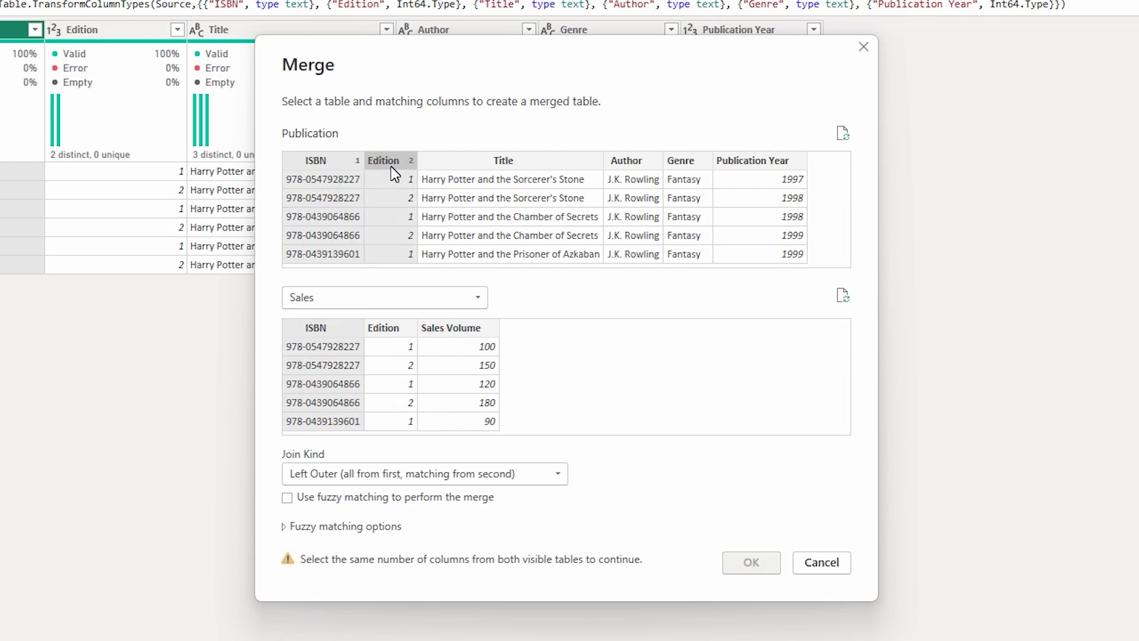
{"action": "left_click", "coordinate": [385, 330], "text": "ctrl"}
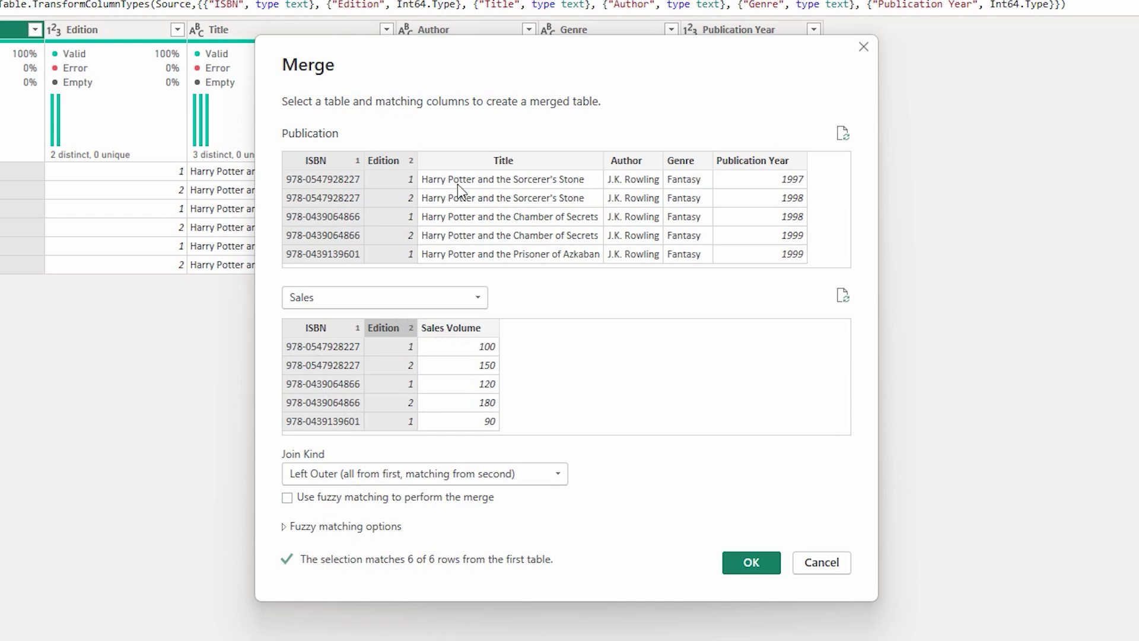
{"action": "left_click", "coordinate": [755, 564]}
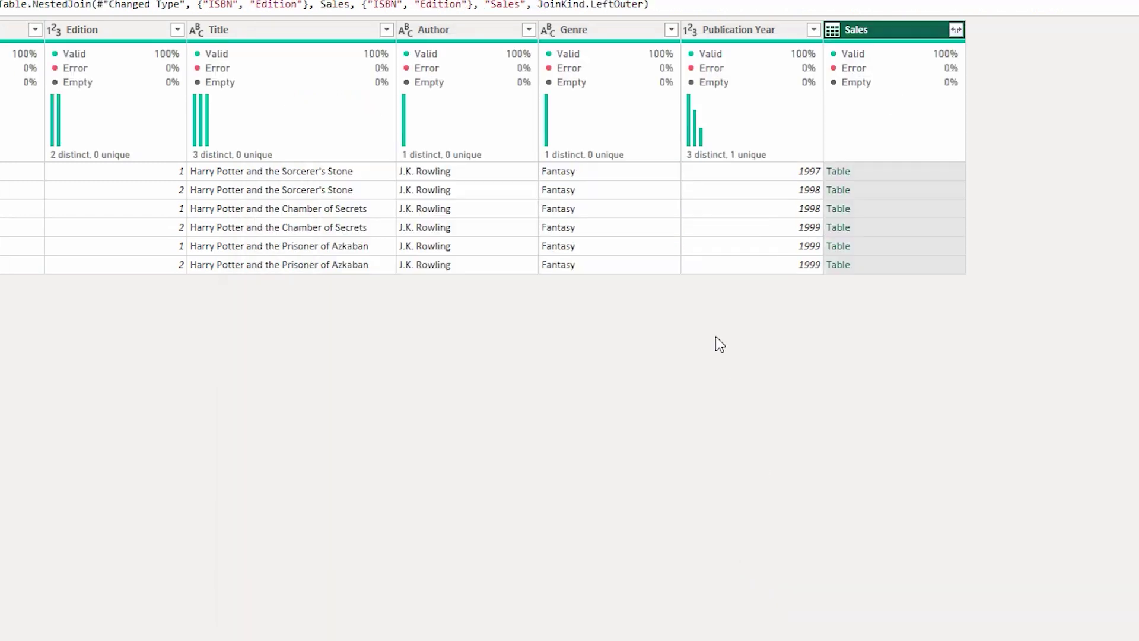
Expand the merged Sales column with only Sales Volume included, keeping the original column name as prefix.
{"action": "mouse_move", "coordinate": [747, 145]}
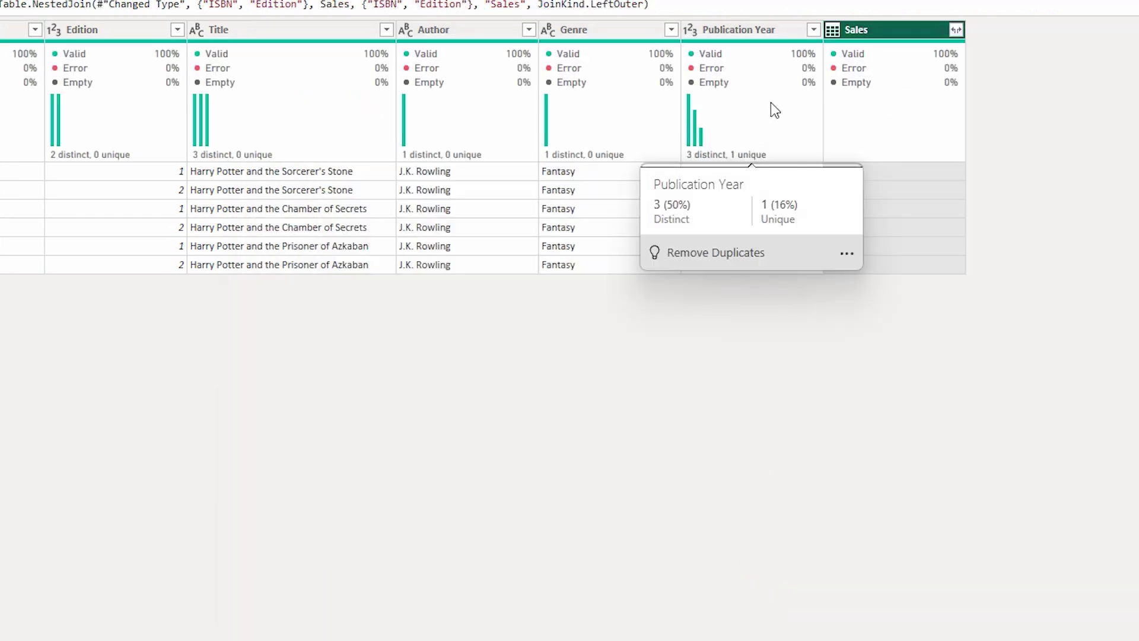
{"action": "left_click", "coordinate": [956, 30]}
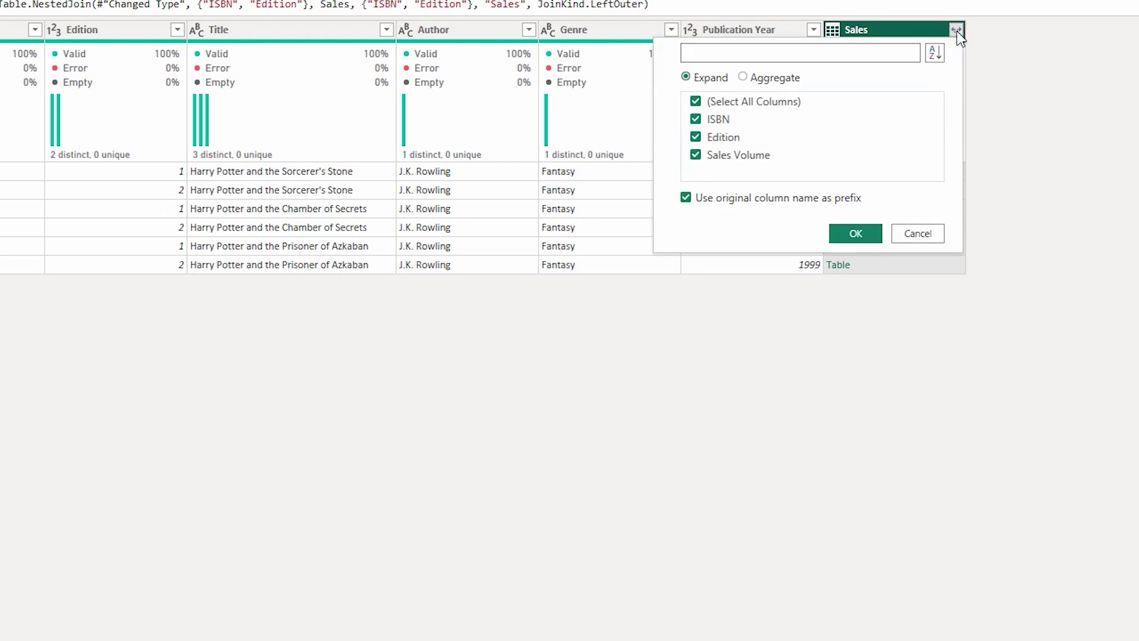
{"action": "left_click", "coordinate": [695, 156]}
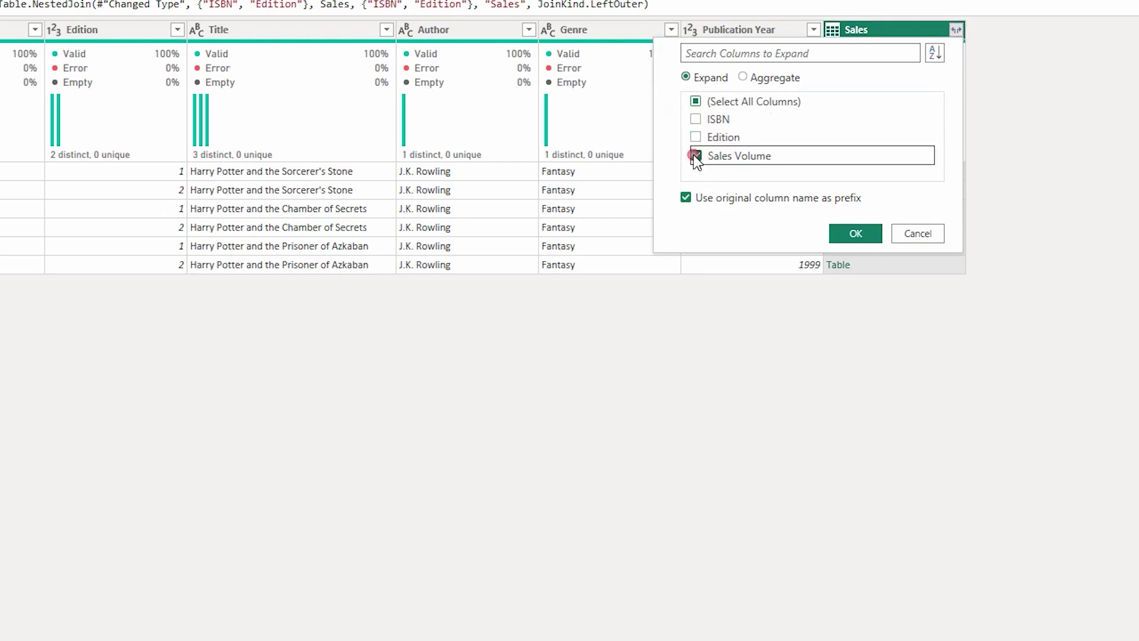
{"action": "left_click", "coordinate": [856, 234]}
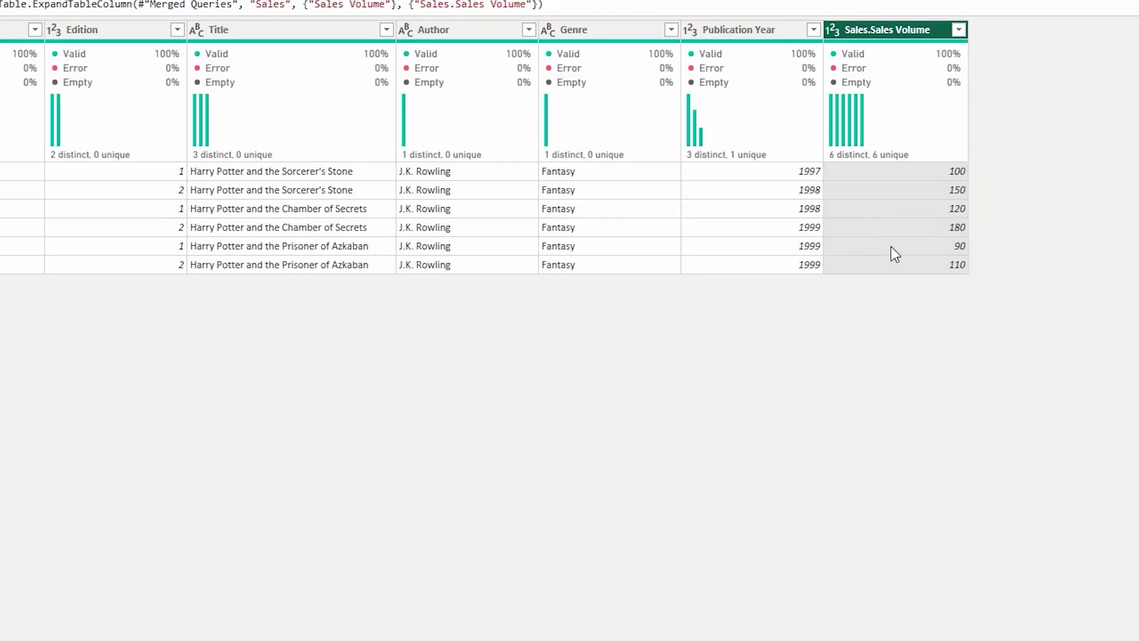
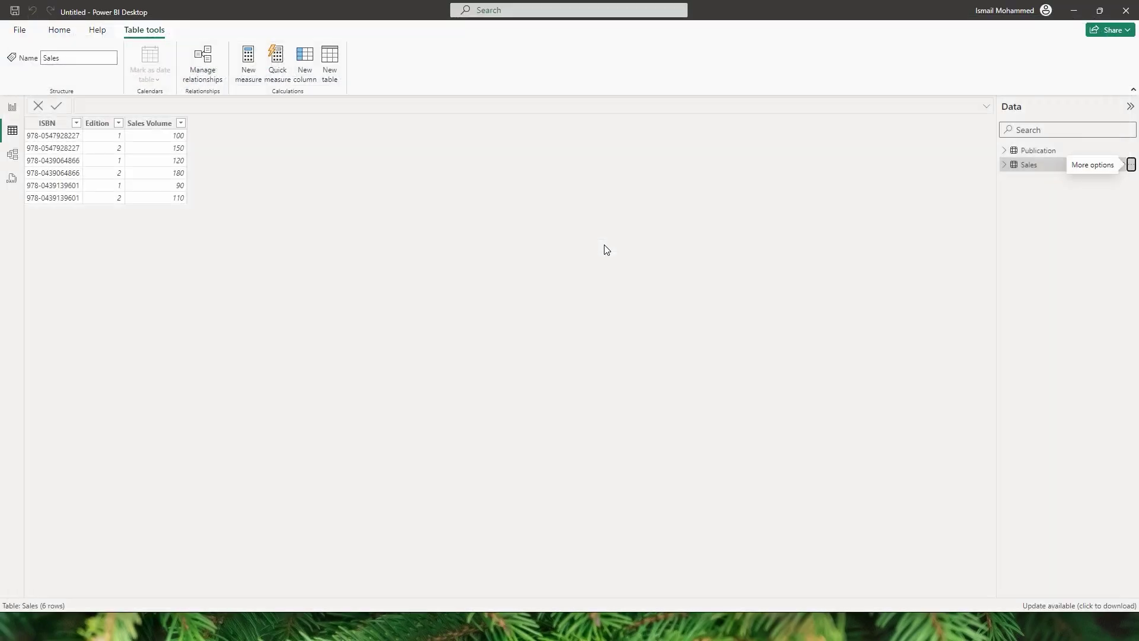
Create a report visual from the Publication table's Title, Edition and Sales.Sales Volume fields.
{"action": "left_click", "coordinate": [13, 108]}
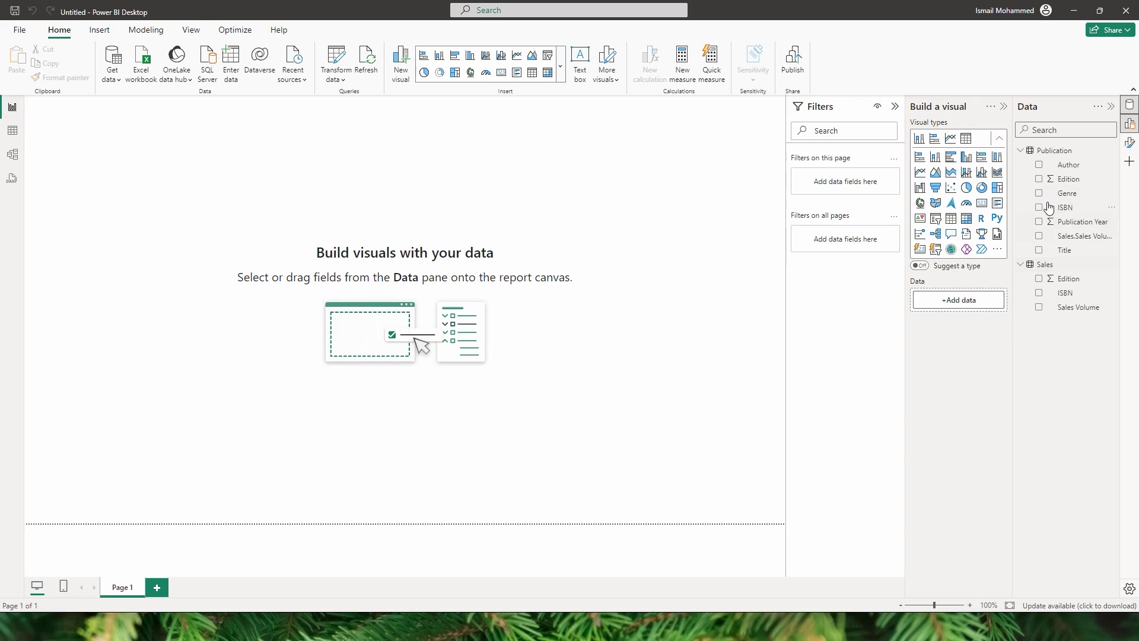
{"action": "left_click", "coordinate": [1039, 250]}
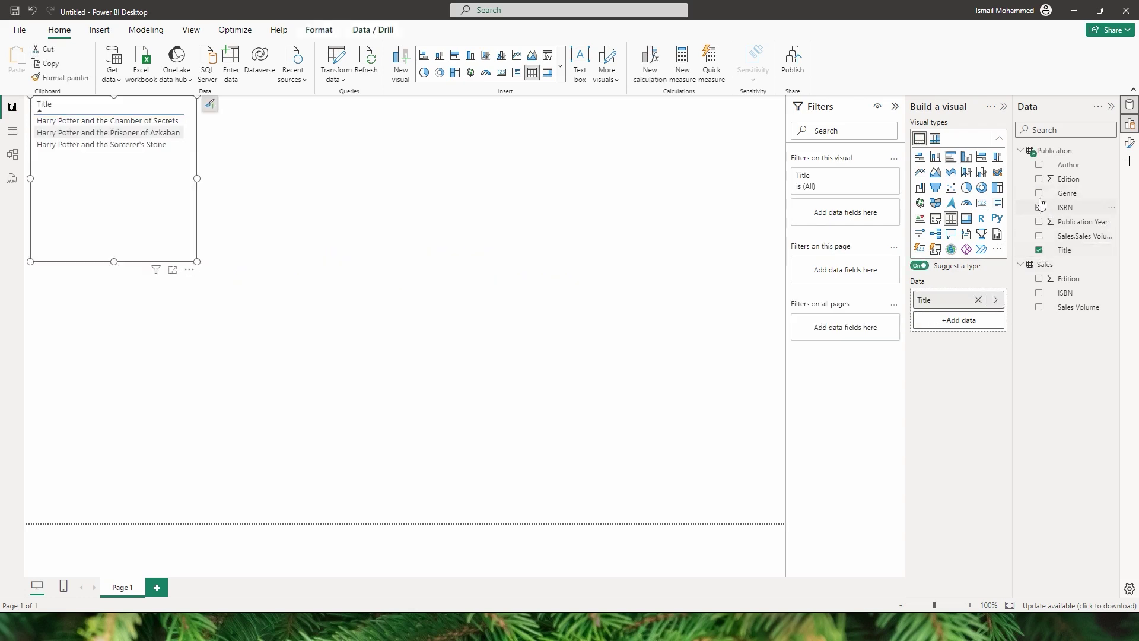
{"action": "left_click", "coordinate": [1039, 178]}
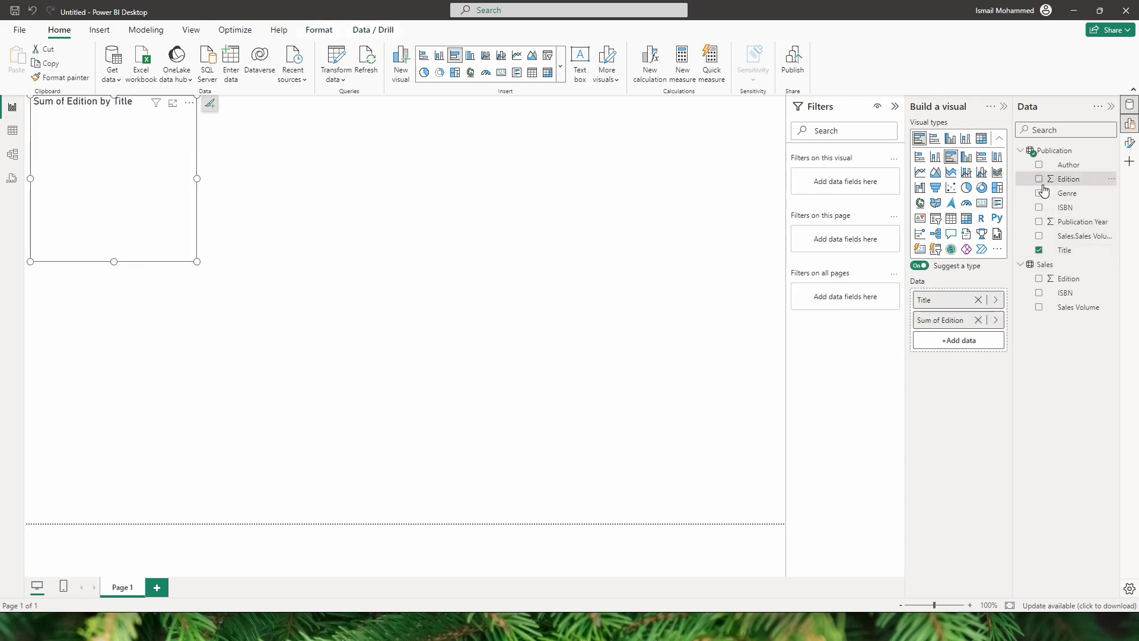
{"action": "left_click", "coordinate": [1039, 235]}
Enlarge the new visual, convert it to a table and move it further onto the report canvas.
{"action": "left_click_drag", "start_coordinate": [198, 262], "coordinate": [443, 371]}
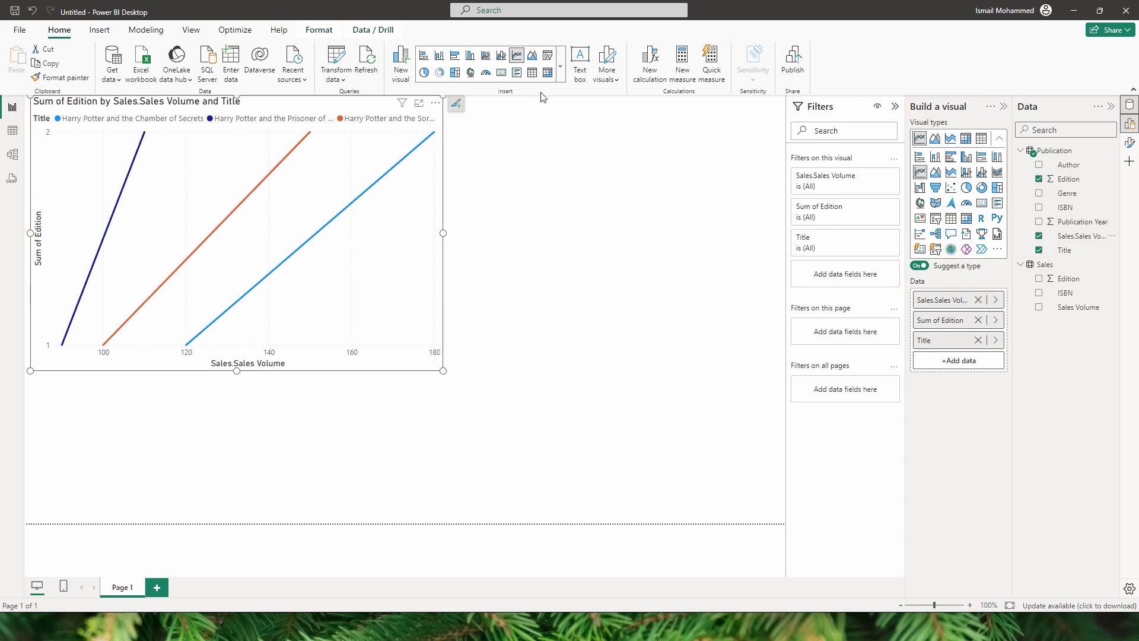
{"action": "left_click", "coordinate": [532, 73]}
{"action": "left_click_drag", "start_coordinate": [326, 255], "coordinate": [511, 302]}
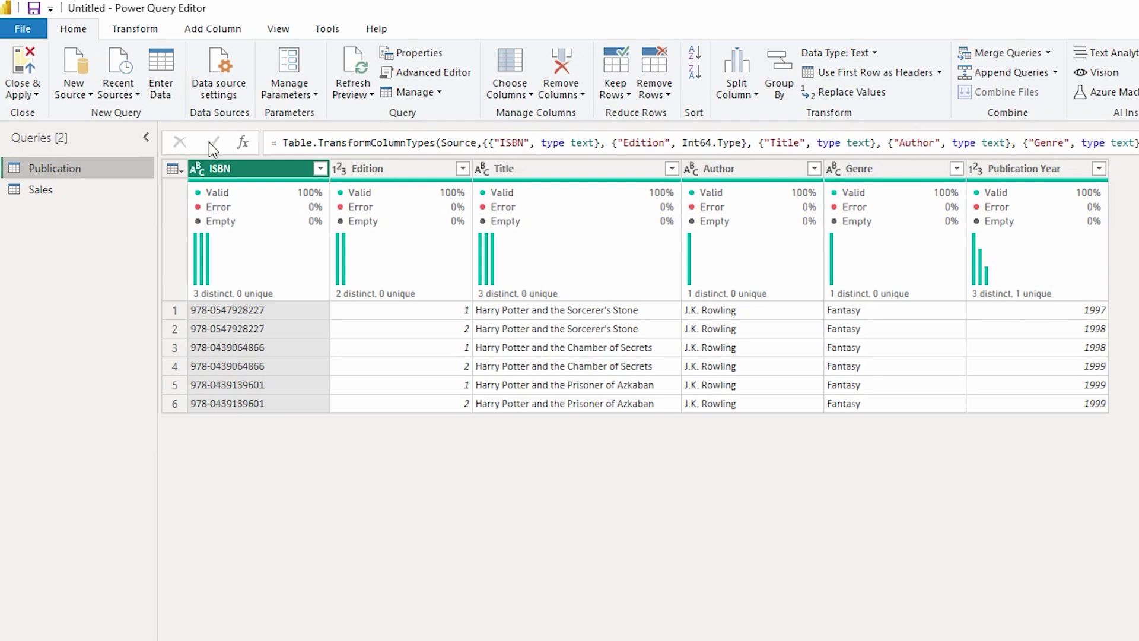
Start a custom column in the Publication query and name it Key.
{"action": "left_click", "coordinate": [193, 30]}
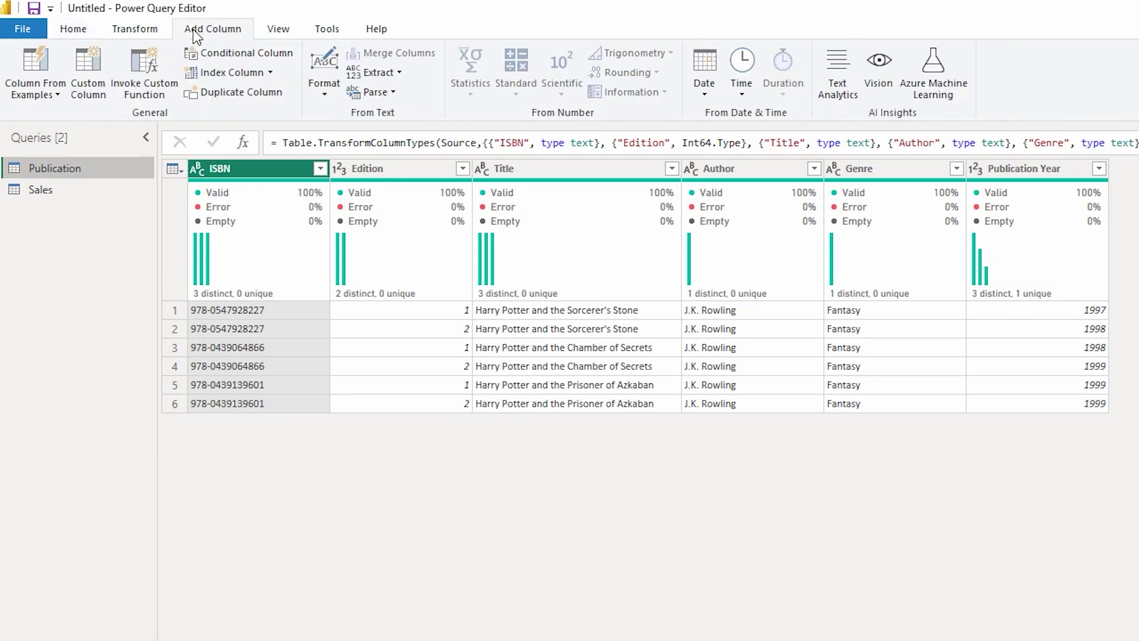
{"action": "left_click", "coordinate": [88, 98]}
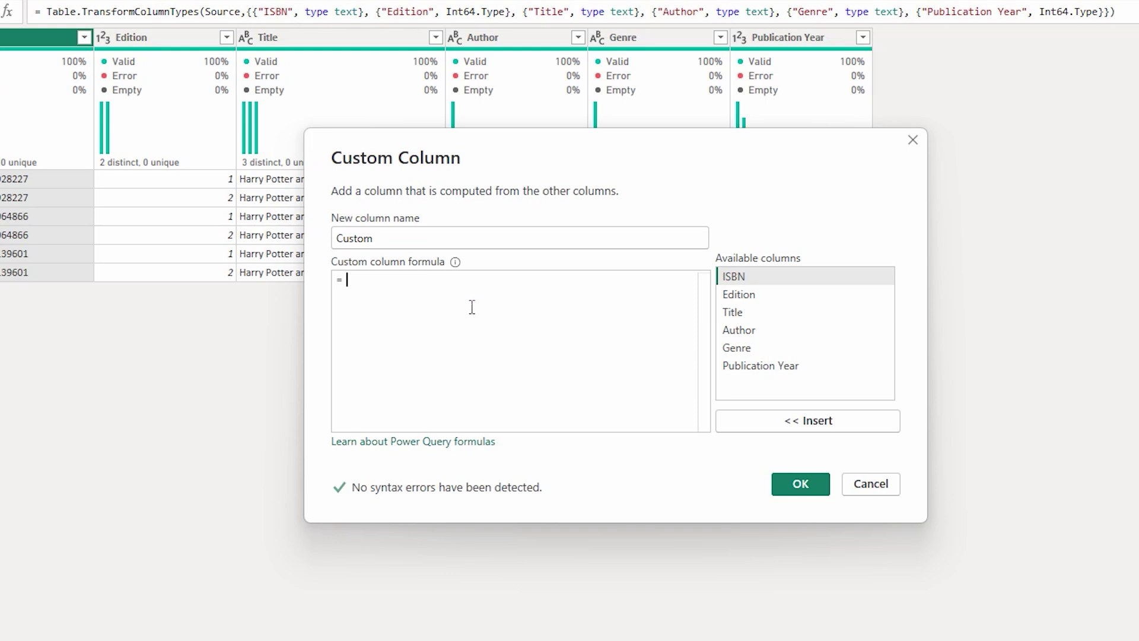
{"action": "left_click_drag", "start_coordinate": [436, 246], "coordinate": [293, 229]}
{"action": "type", "text": "Key"}
Define the Key column's formula as [ISBN] & [Edition] and add the column.
{"action": "left_click", "coordinate": [396, 297]}
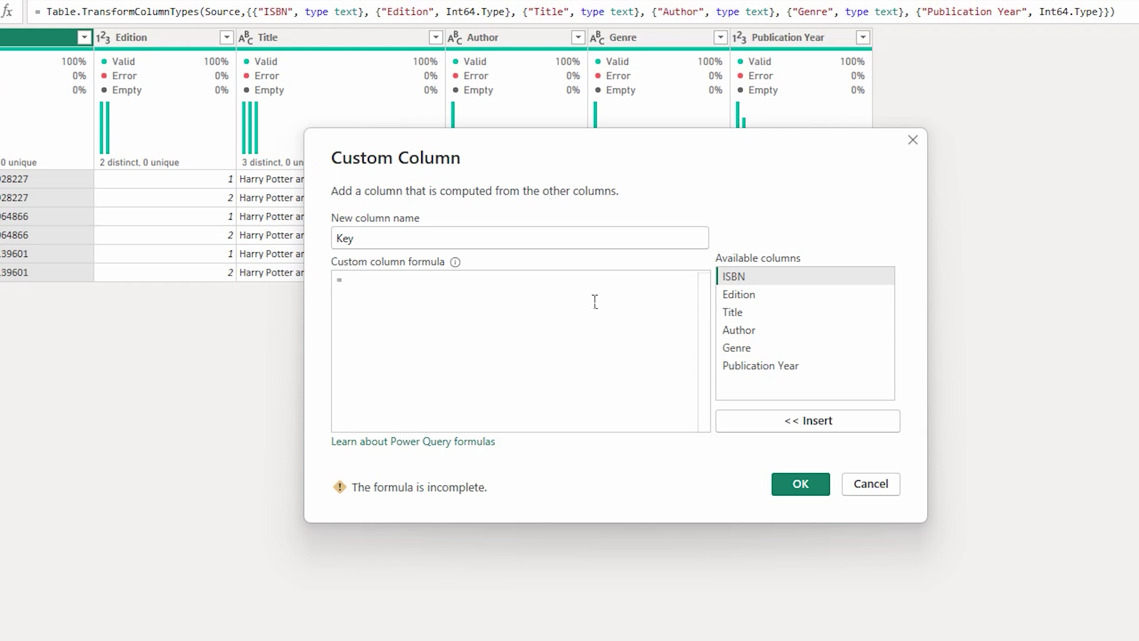
{"action": "double_click", "coordinate": [743, 279]}
{"action": "type", "text": "&"}
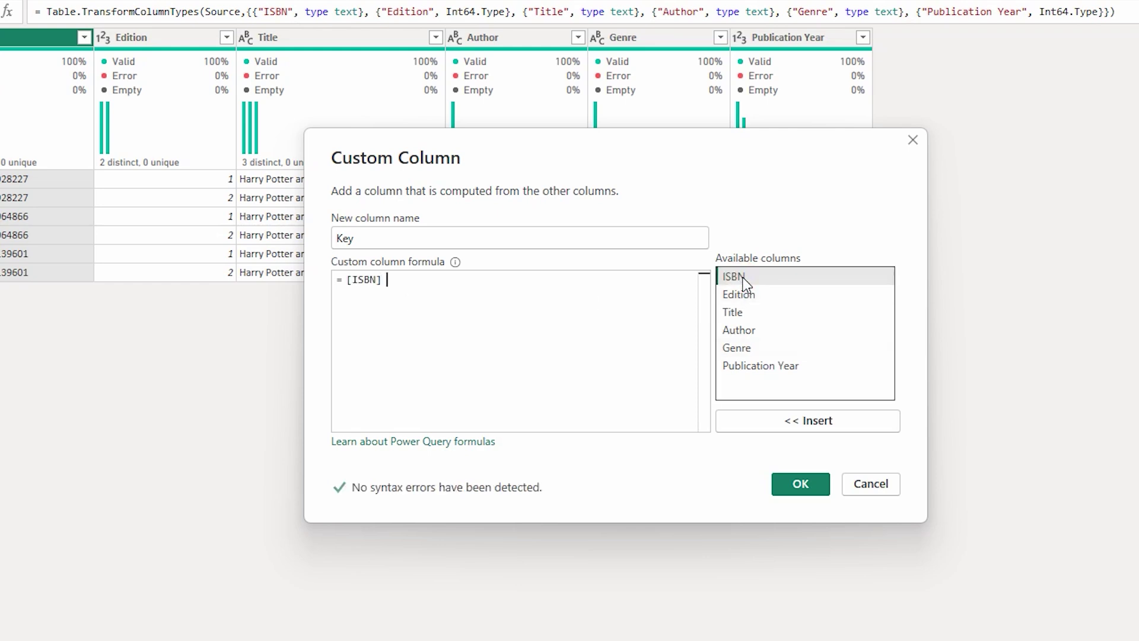
{"action": "double_click", "coordinate": [747, 297]}
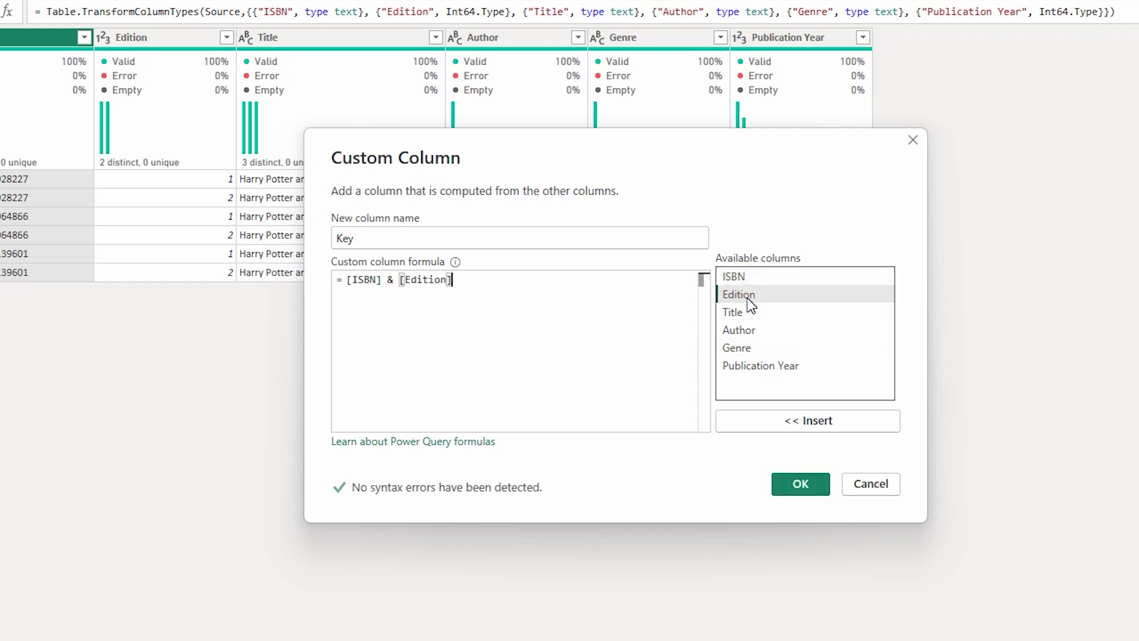
{"action": "left_click", "coordinate": [802, 483]}
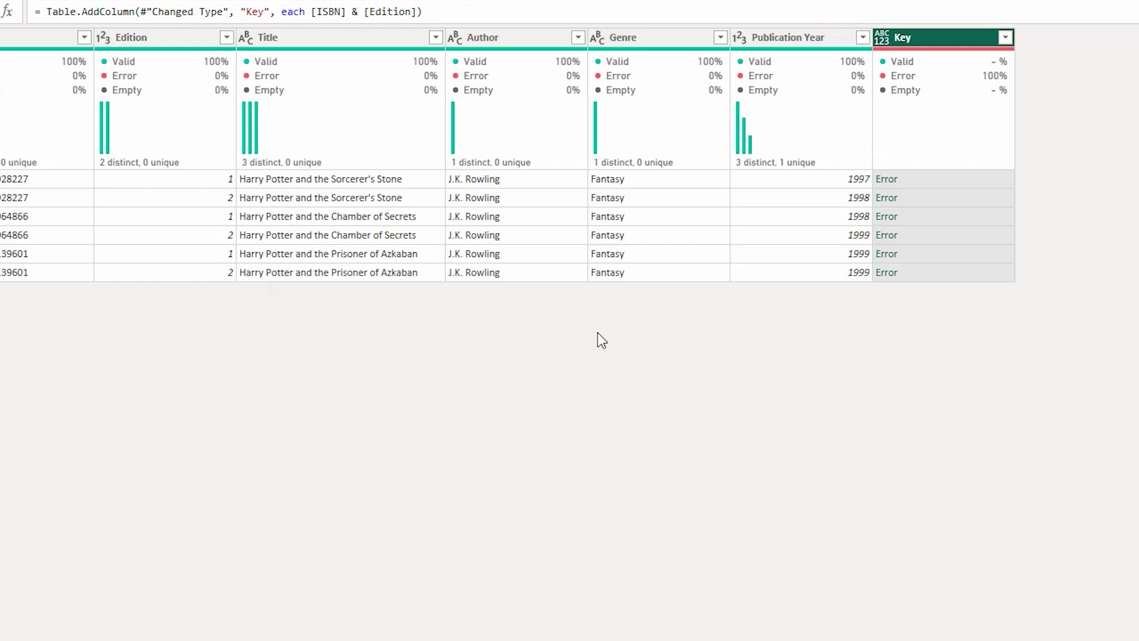
Inspect the error details of the first Key cell and remove the query step this adds.
{"action": "left_click", "coordinate": [887, 179]}
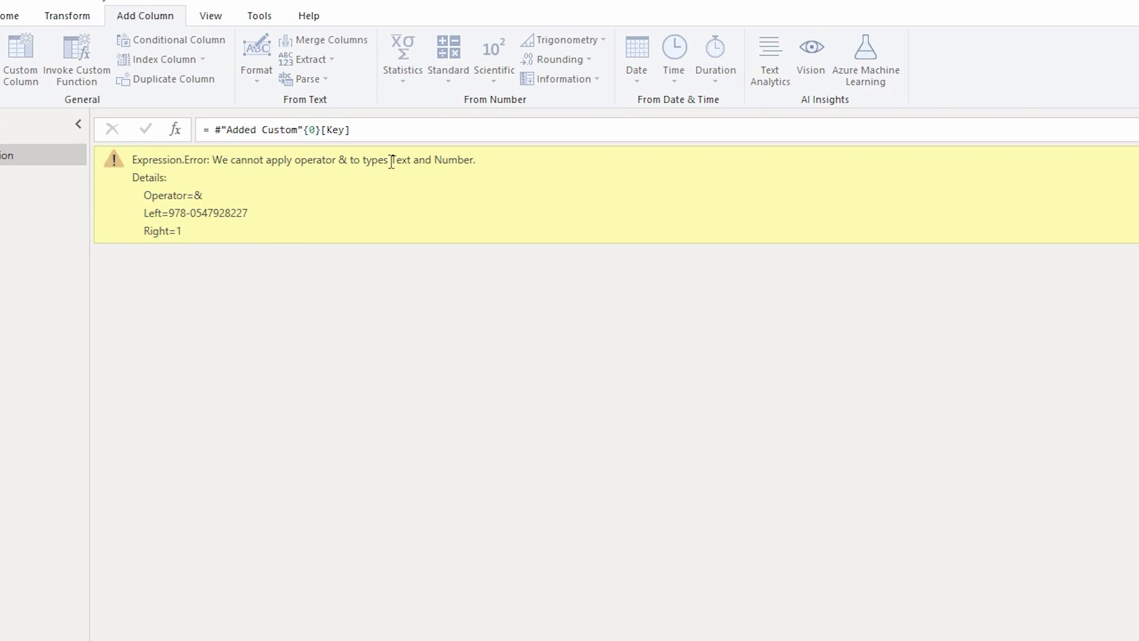
{"action": "left_click", "coordinate": [1136, 178]}
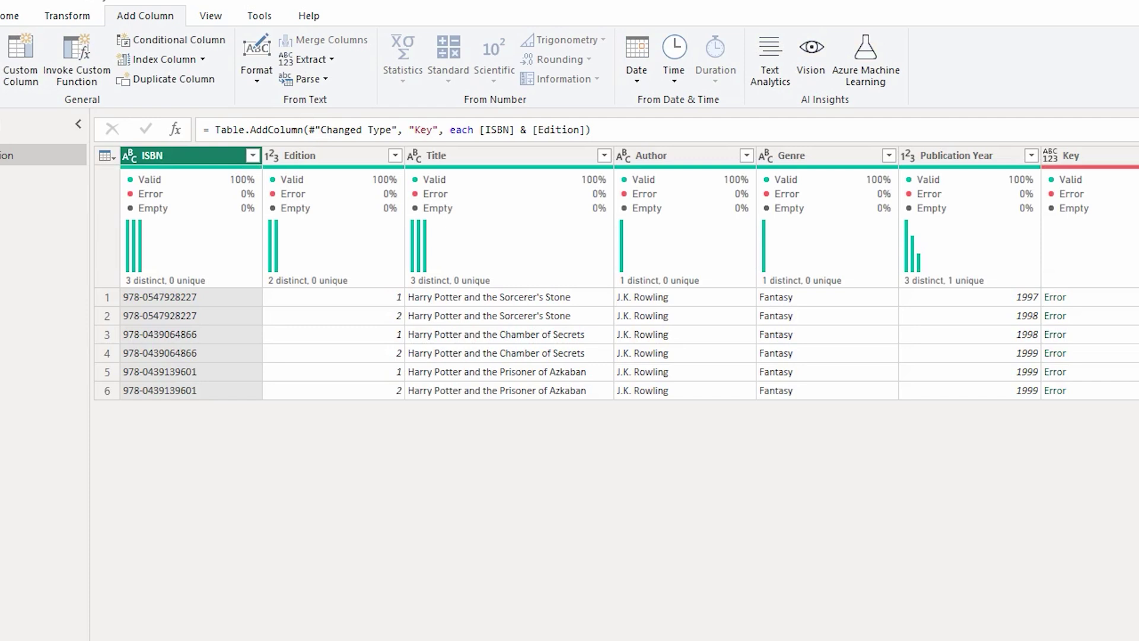
Reopen the Publication query's Key column and change its formula to [ISBN] & Text.From( [Edition]).
{"action": "left_click", "coordinate": [1137, 178]}
{"action": "left_click", "coordinate": [624, 423]}
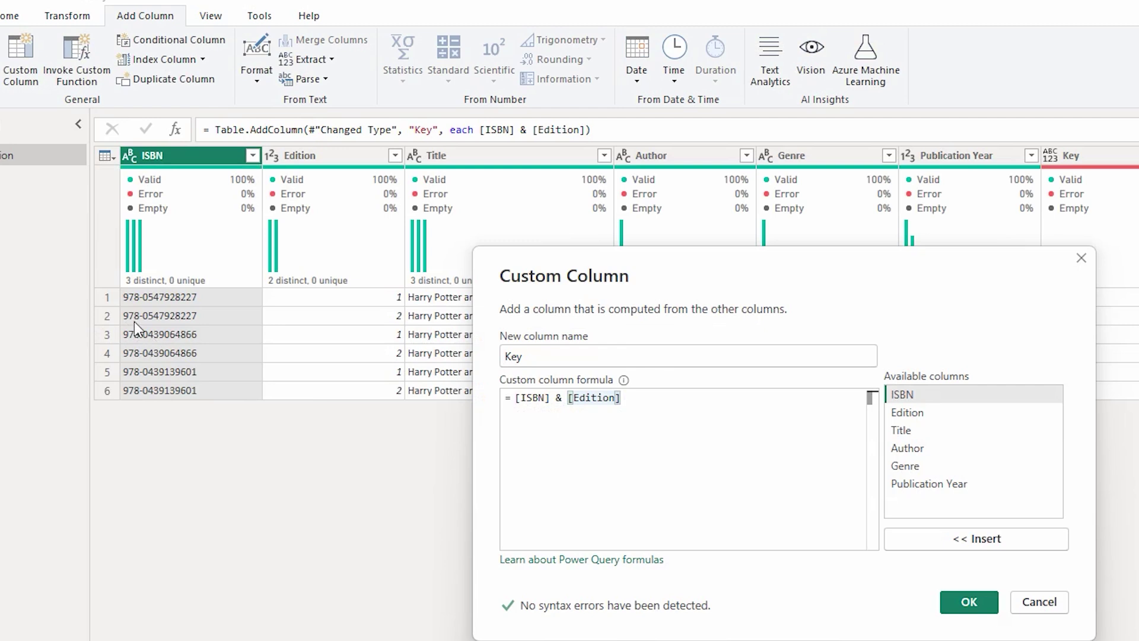
{"action": "left_click", "coordinate": [640, 403]}
{"action": "left_click", "coordinate": [569, 402]}
{"action": "type", "text": "Text. "}
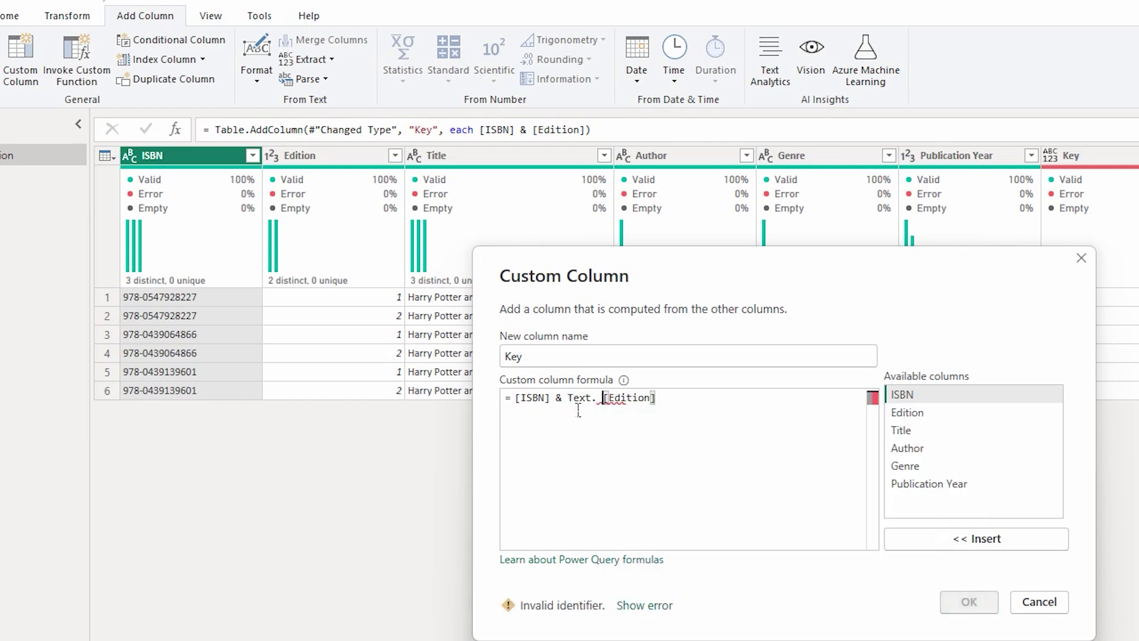
{"action": "type", "text": "Fro"}
{"action": "key", "text": "Tab"}
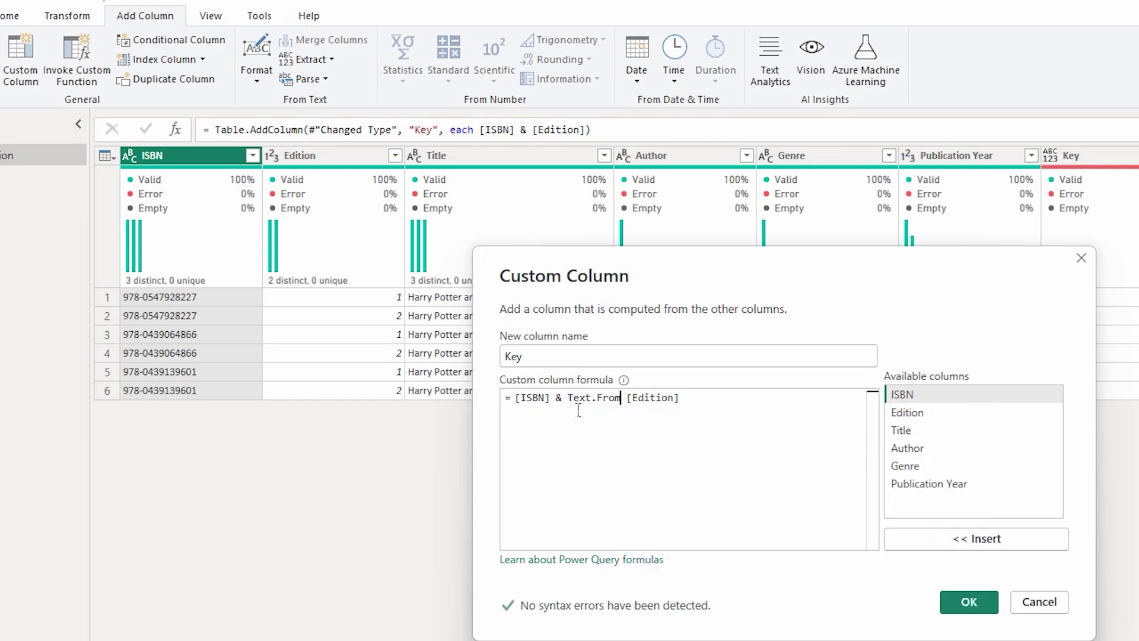
{"action": "type", "text": "("}
{"action": "left_click", "coordinate": [710, 414]}
{"action": "type", "text": ")"}
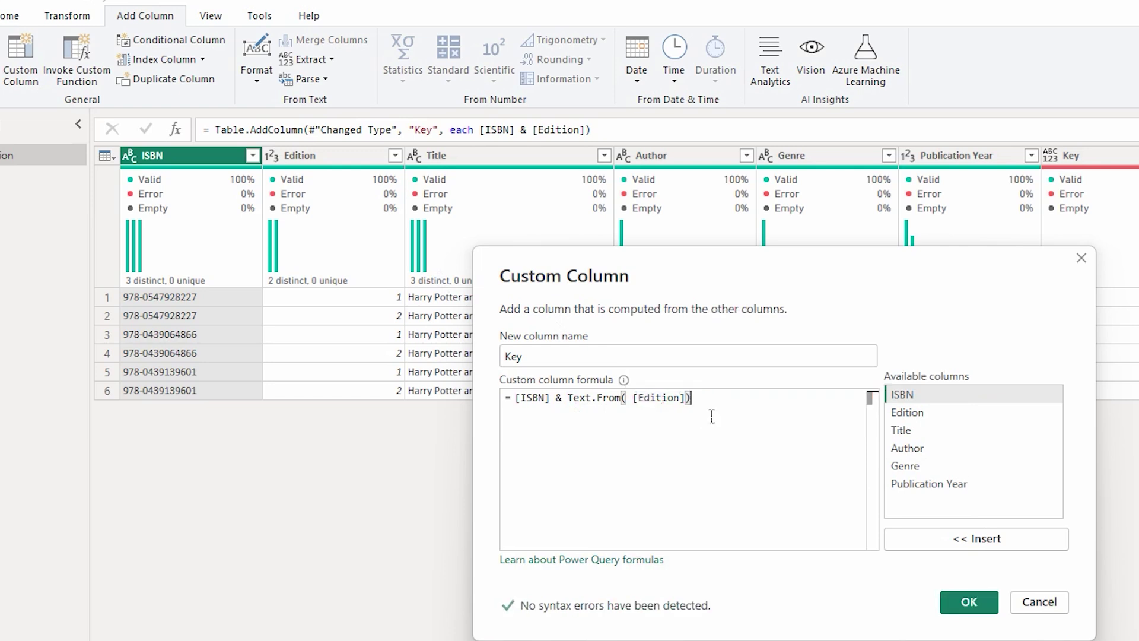
Copy the whole Key column formula and apply the edited custom column.
{"action": "key", "text": "ctrl+a"}
{"action": "key", "text": "ctrl+c"}
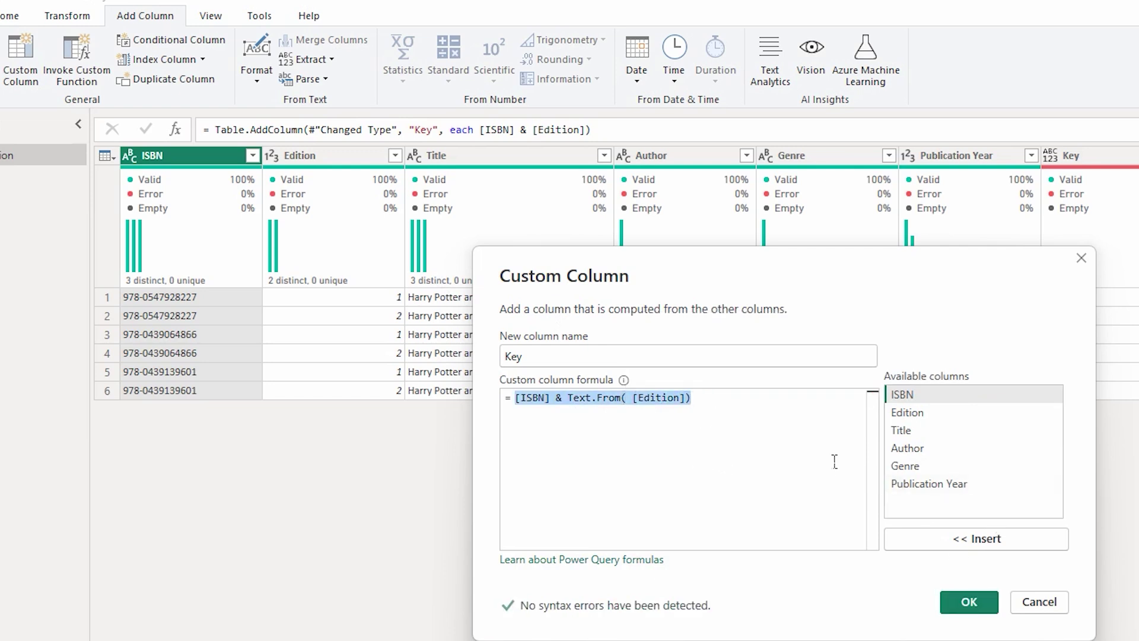
{"action": "left_click", "coordinate": [969, 602]}
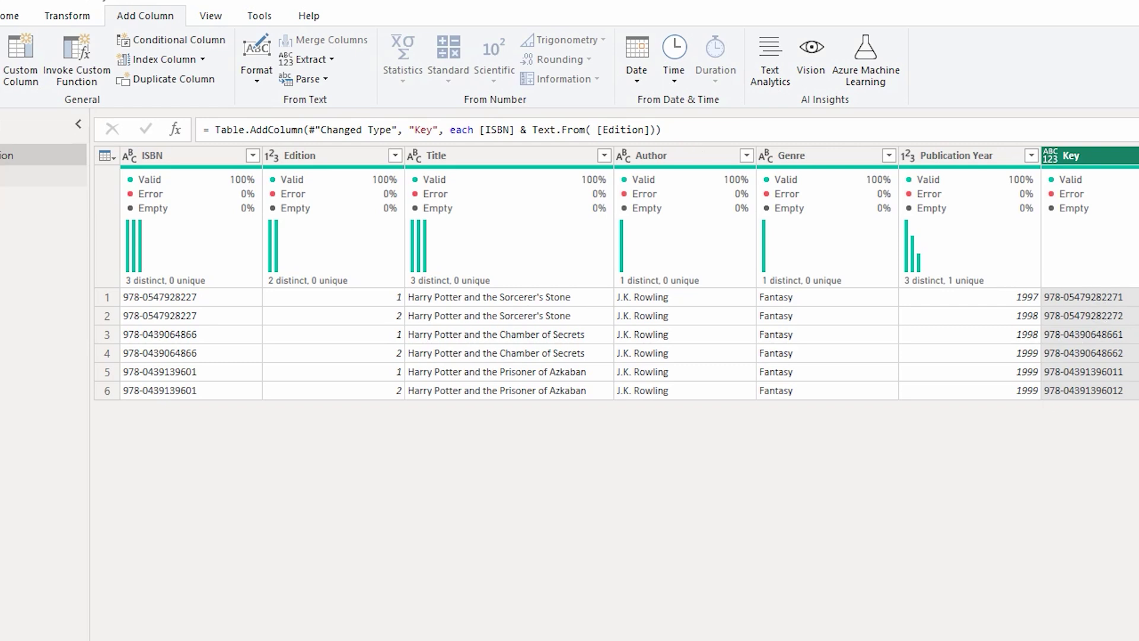
Add a custom column named Key to the Sales query with the copied formula [ISBN] & Text.From( [Edition]).
{"action": "left_click", "coordinate": [24, 176]}
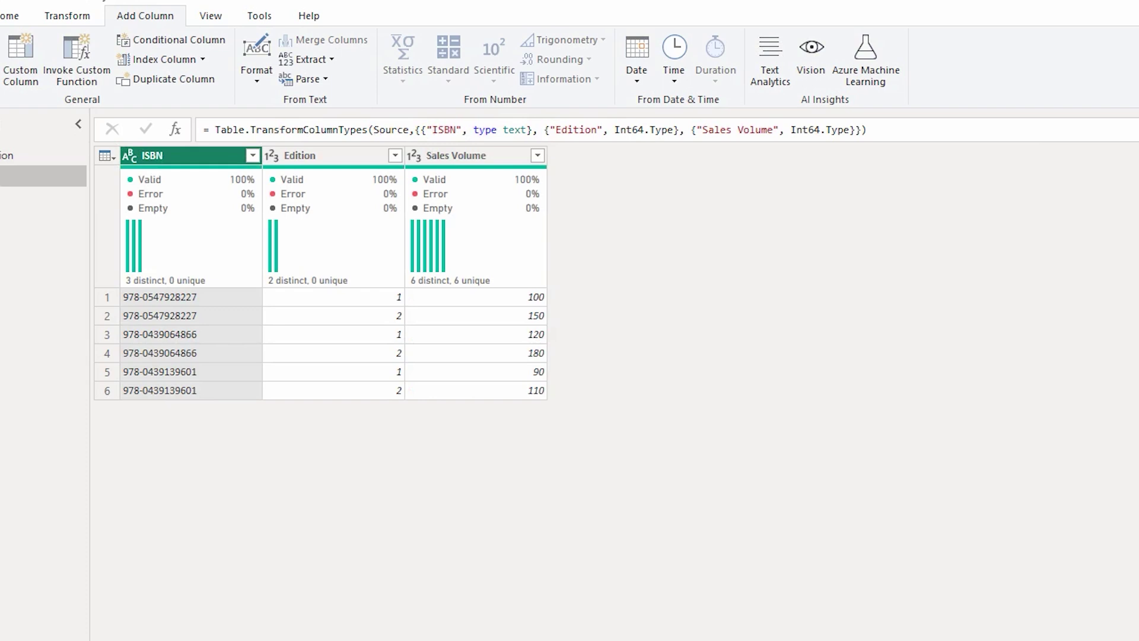
{"action": "left_click", "coordinate": [20, 65]}
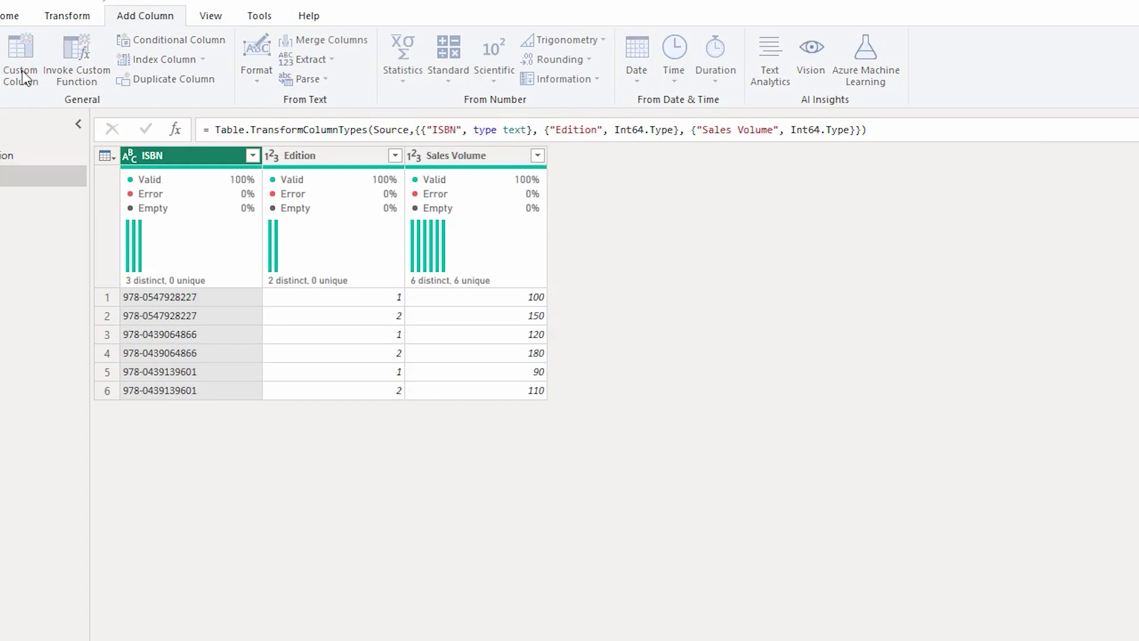
{"action": "left_click_drag", "start_coordinate": [541, 356], "coordinate": [422, 349]}
{"action": "type", "text": "Key"}
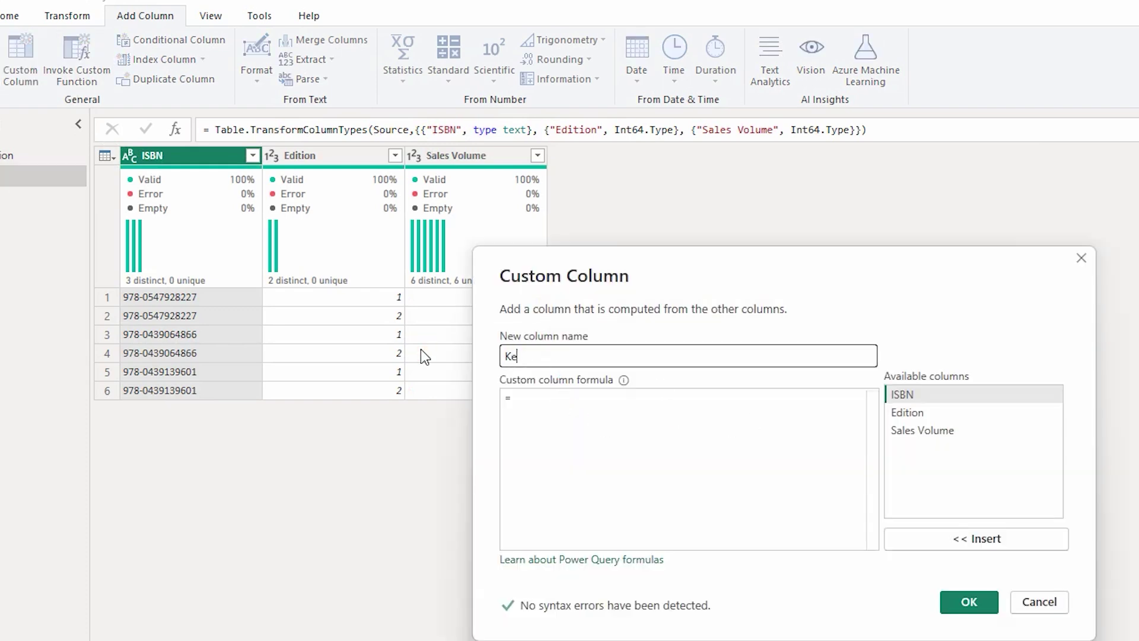
{"action": "key", "text": "Tab"}
{"action": "left_click", "coordinate": [599, 424]}
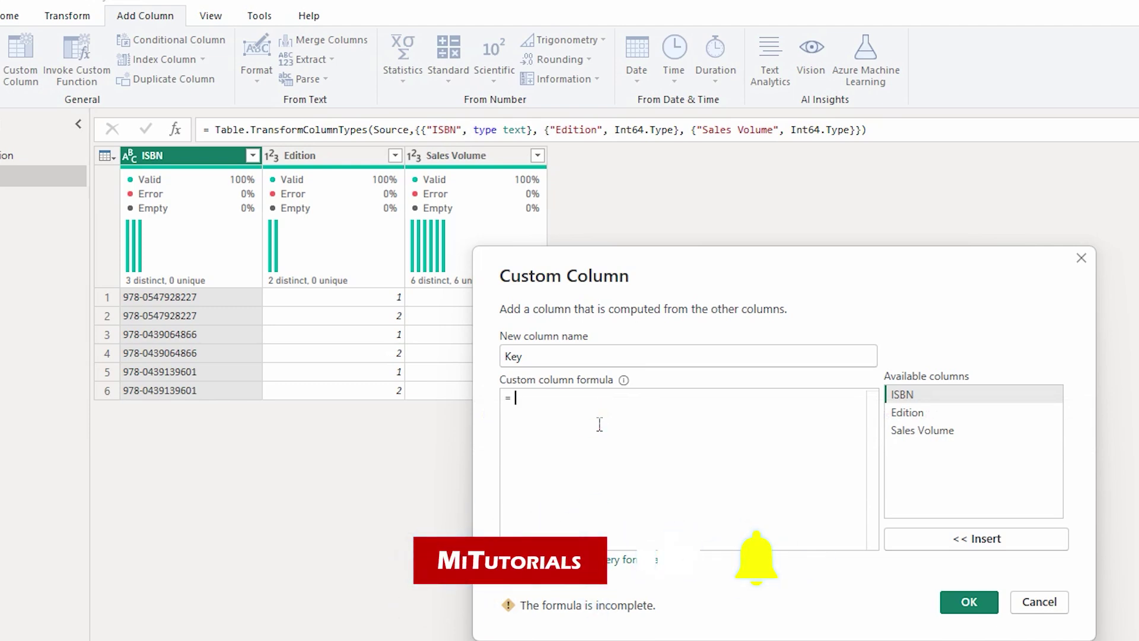
{"action": "key", "text": "ctrl+v"}
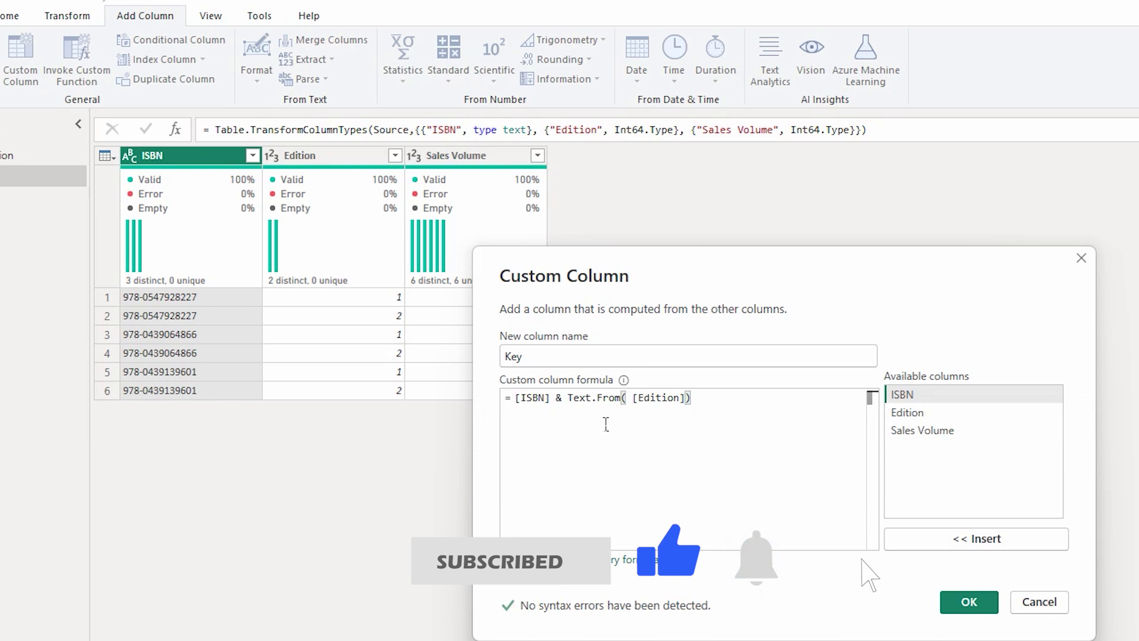
{"action": "left_click", "coordinate": [969, 602]}
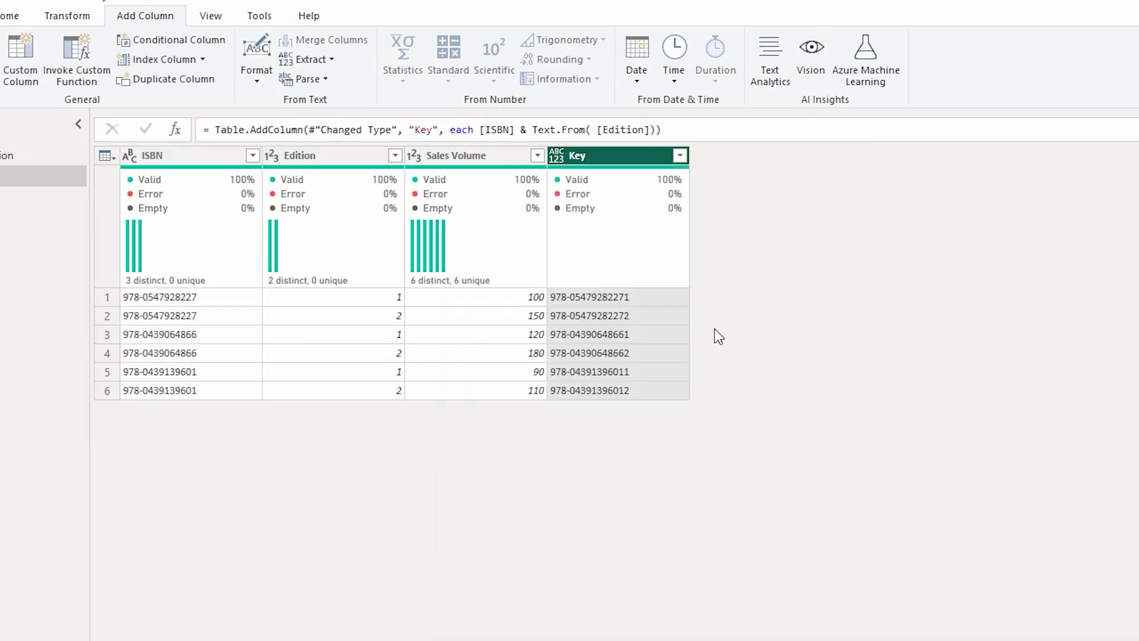
Compare the Key columns of the Publication and Sales queries, and close and apply the query changes.
{"action": "mouse_move", "coordinate": [603, 180]}
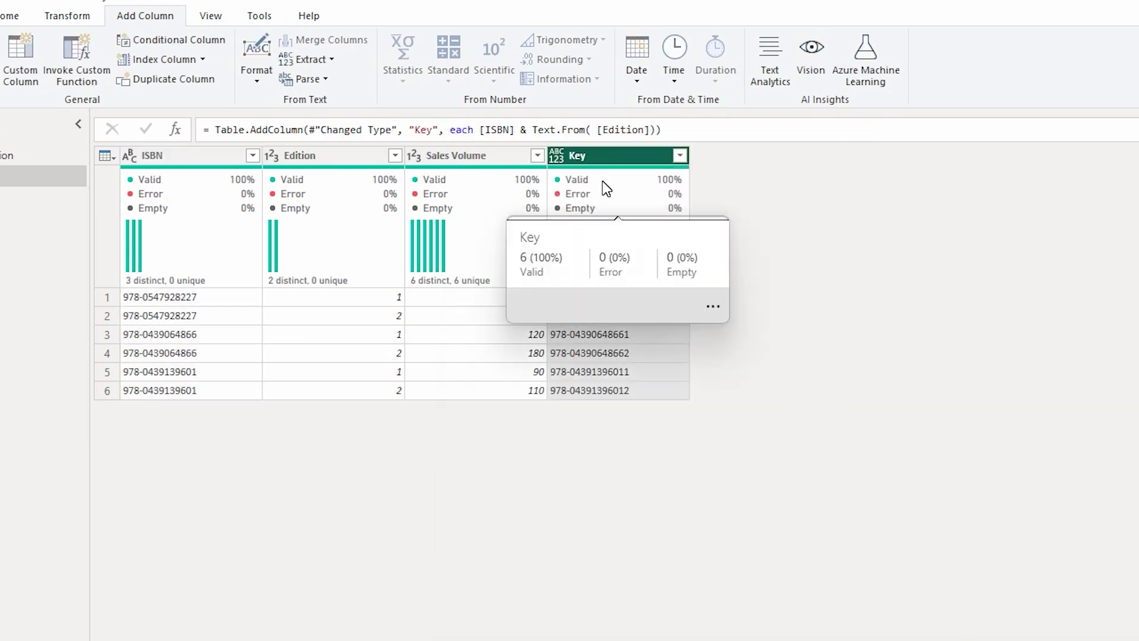
{"action": "left_click", "coordinate": [8, 157]}
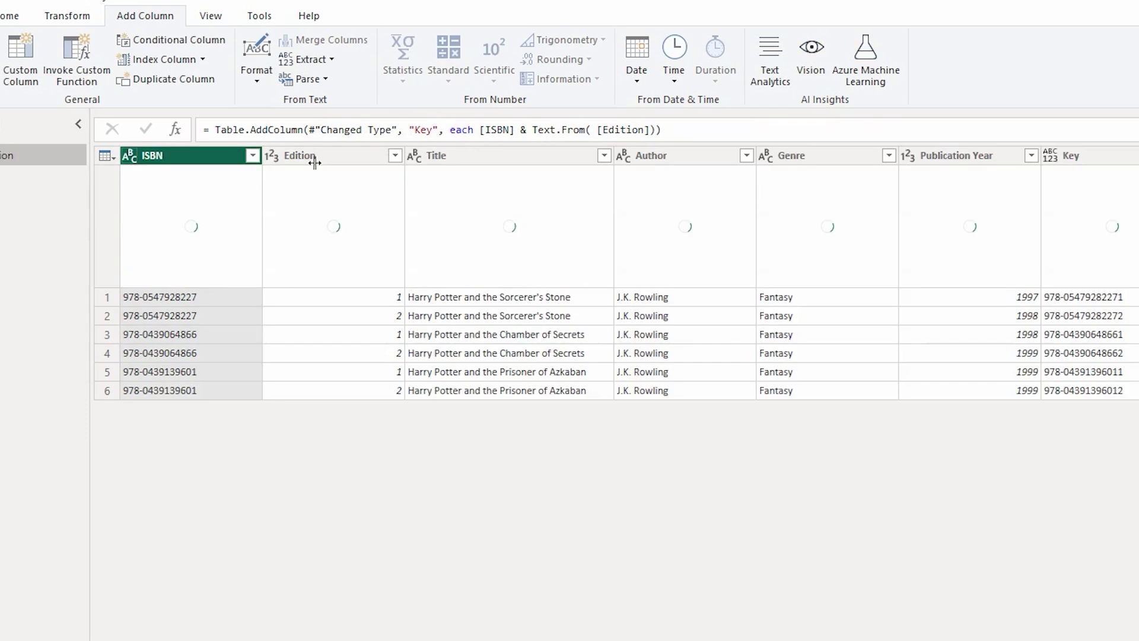
{"action": "left_click", "coordinate": [18, 176]}
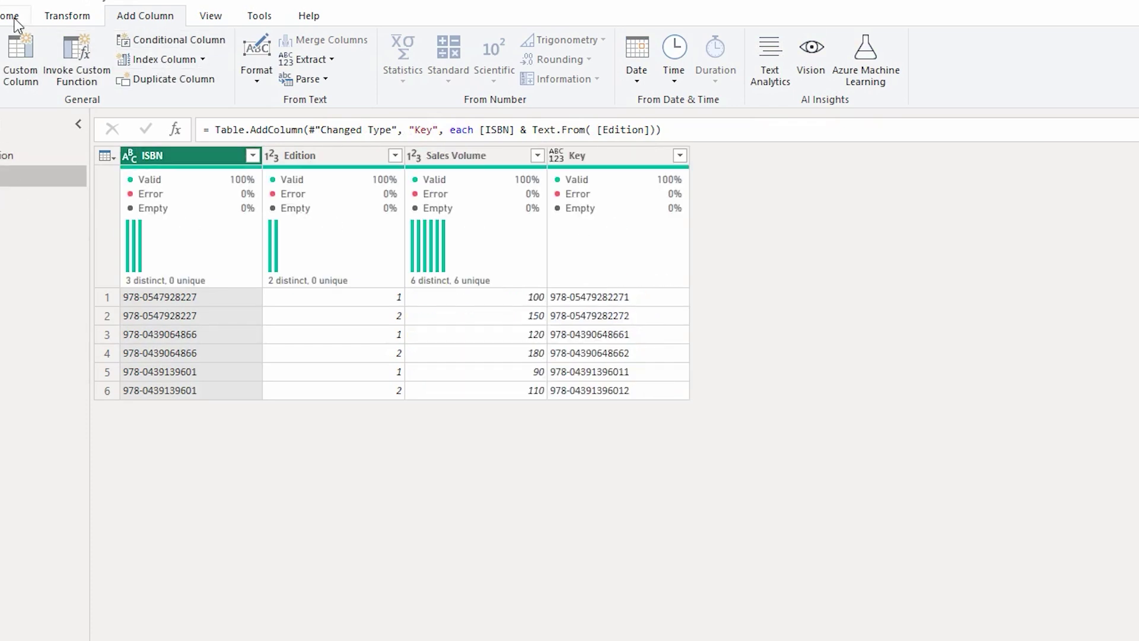
{"action": "left_click", "coordinate": [14, 18]}
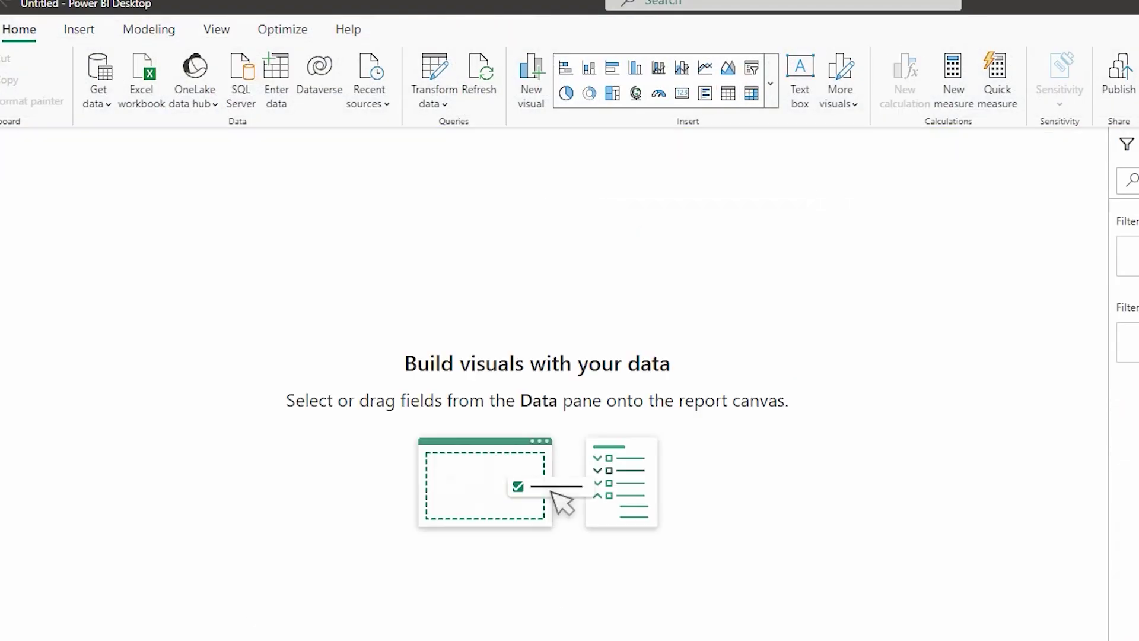
In the model view, create a relationship from the Sales table's Key to the Publication table's Key.
{"action": "left_click", "coordinate": [5, 219]}
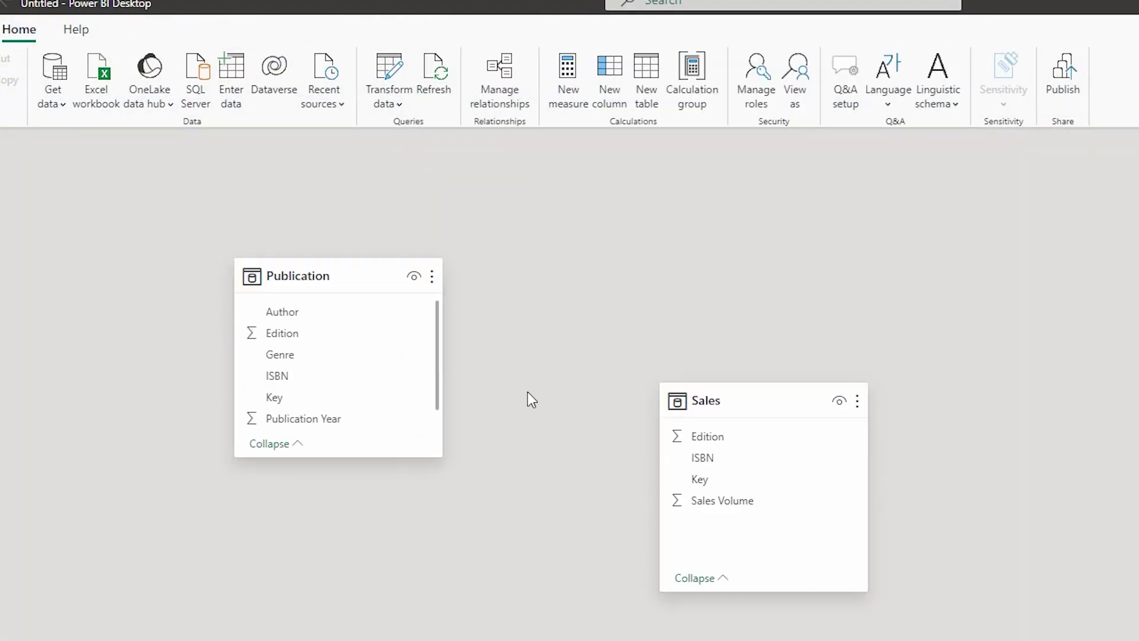
{"action": "left_click", "coordinate": [707, 482]}
{"action": "left_click_drag", "start_coordinate": [708, 481], "coordinate": [291, 404]}
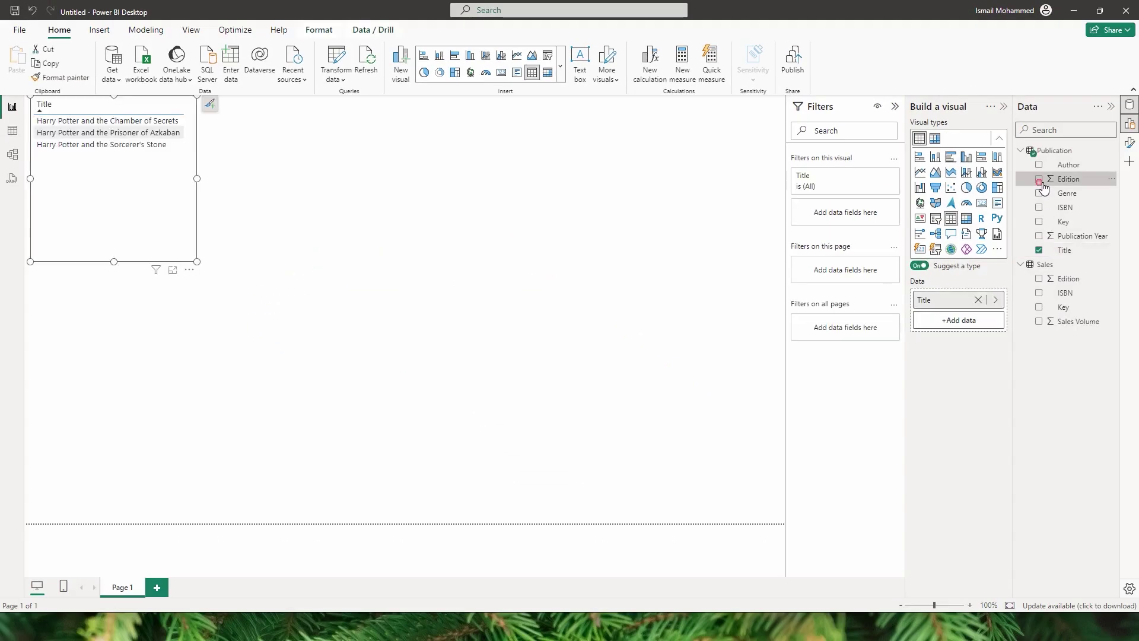
Add Sales Volume and Publication's Edition, set to Don't summarize, to the Title table visual and enlarge it on the canvas.
{"action": "left_click", "coordinate": [1050, 180]}
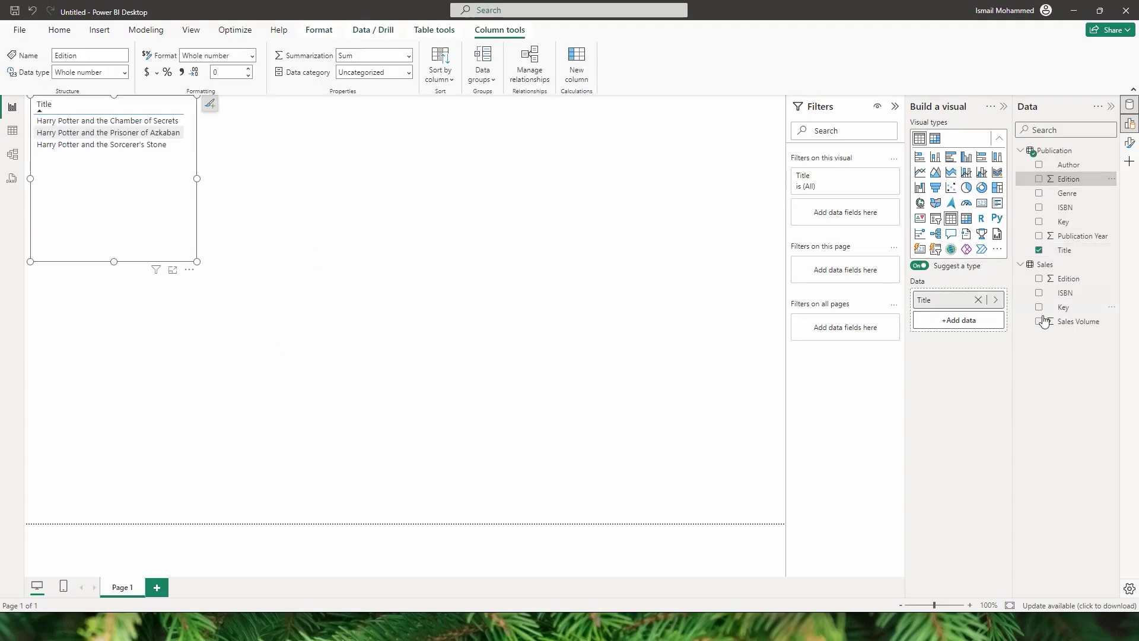
{"action": "left_click_drag", "start_coordinate": [1047, 327], "coordinate": [955, 335]}
{"action": "left_click_drag", "start_coordinate": [200, 245], "coordinate": [550, 389]}
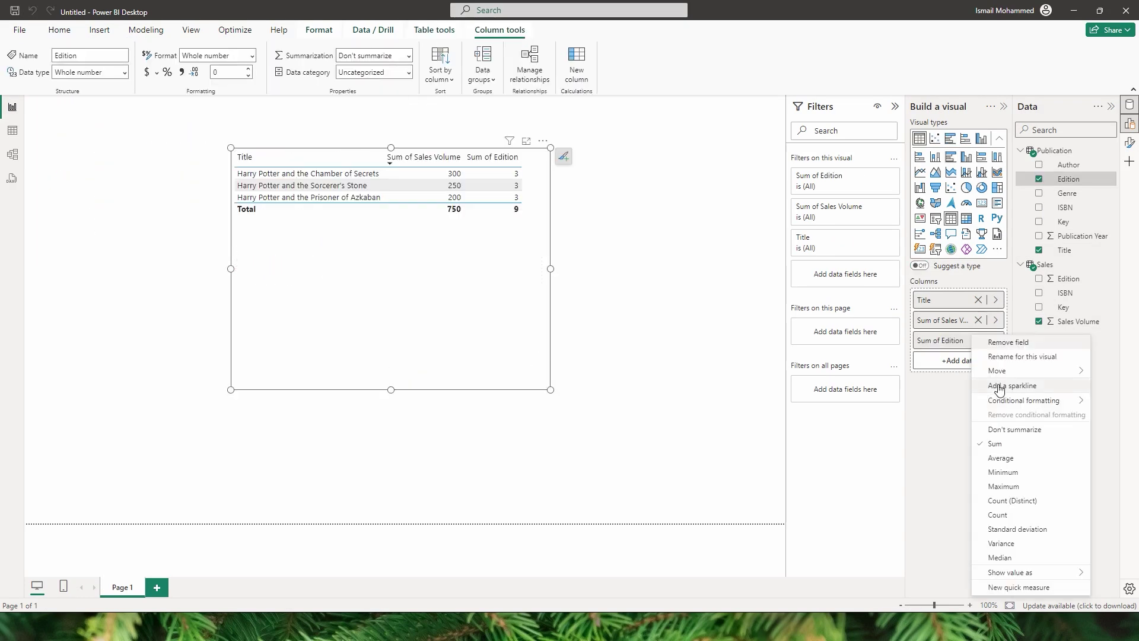
{"action": "left_click", "coordinate": [1011, 429]}
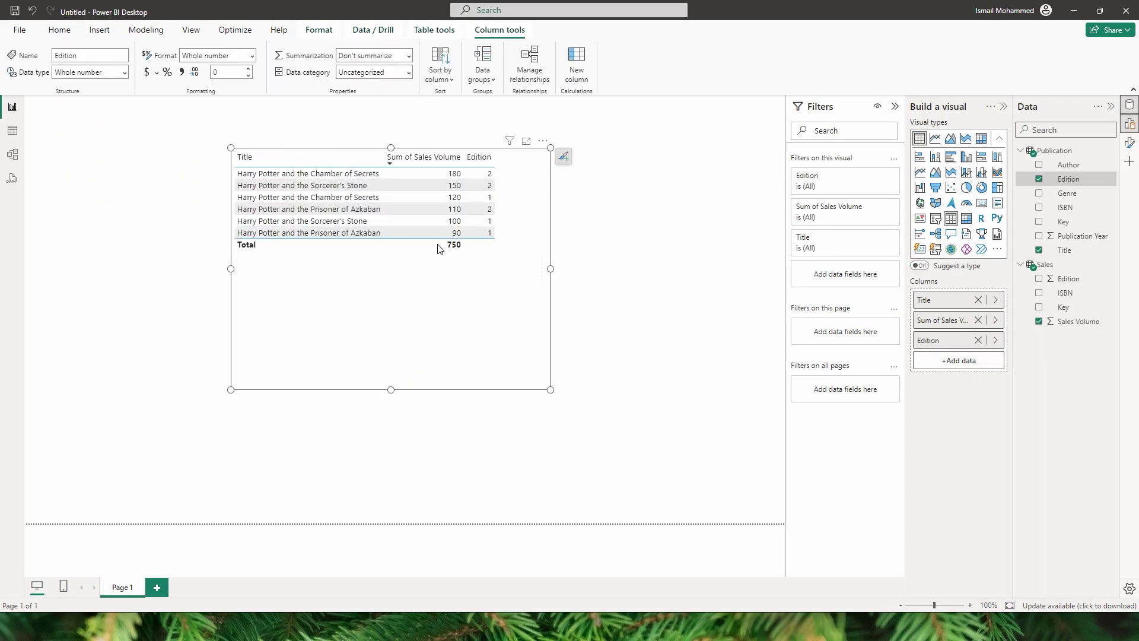